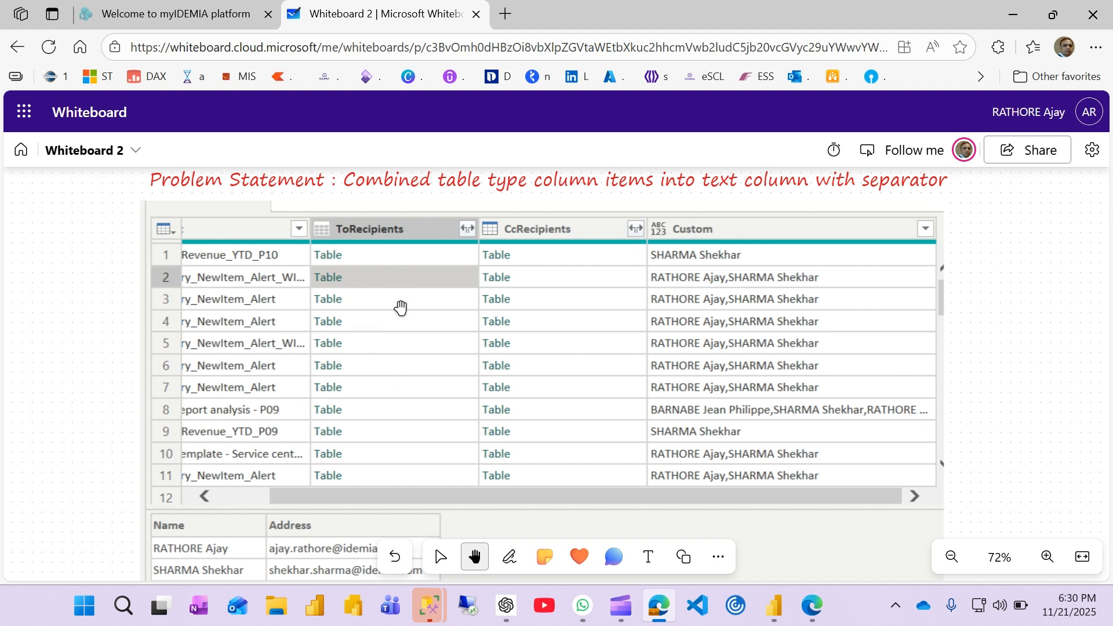
Step: Point out the nested recipient tables, their Name preview and the combined text column on the whiteboard with the laser pointer
mouse_move(446, 429)
left_mouse_down()
mouse_move(458, 386)
mouse_move(410, 489)
mouse_move(202, 523)
left_mouse_up()
key("alt+w")
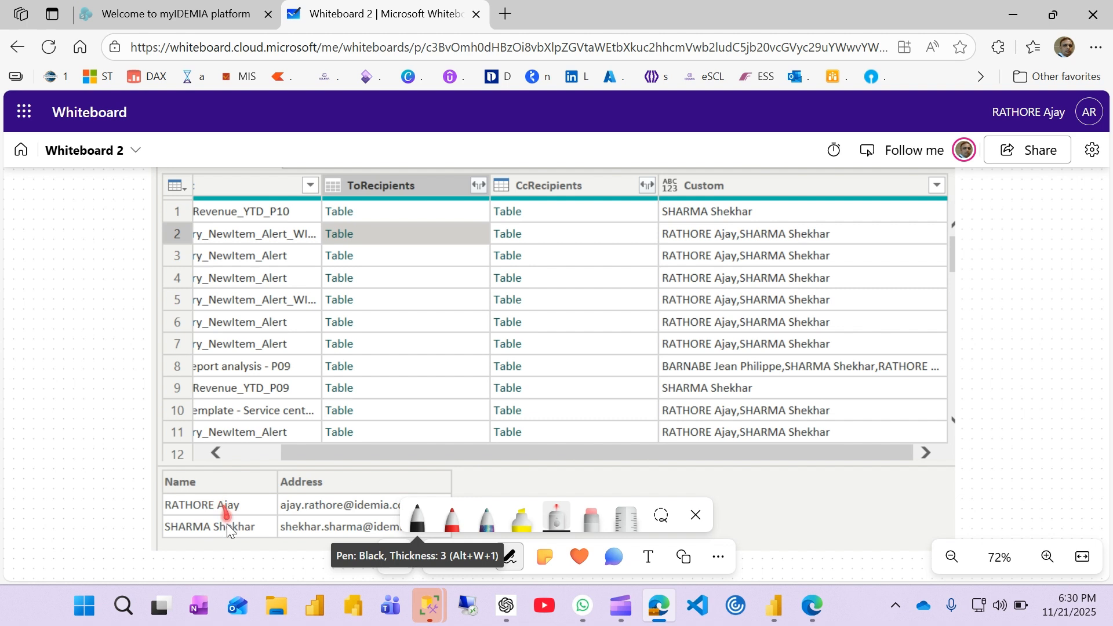
left_click_drag(229, 525, 420, 212)
mouse_move(659, 179)
left_mouse_down()
mouse_move(727, 431)
mouse_move(722, 179)
mouse_move(657, 233)
mouse_move(825, 254)
mouse_move(380, 235)
left_mouse_up()
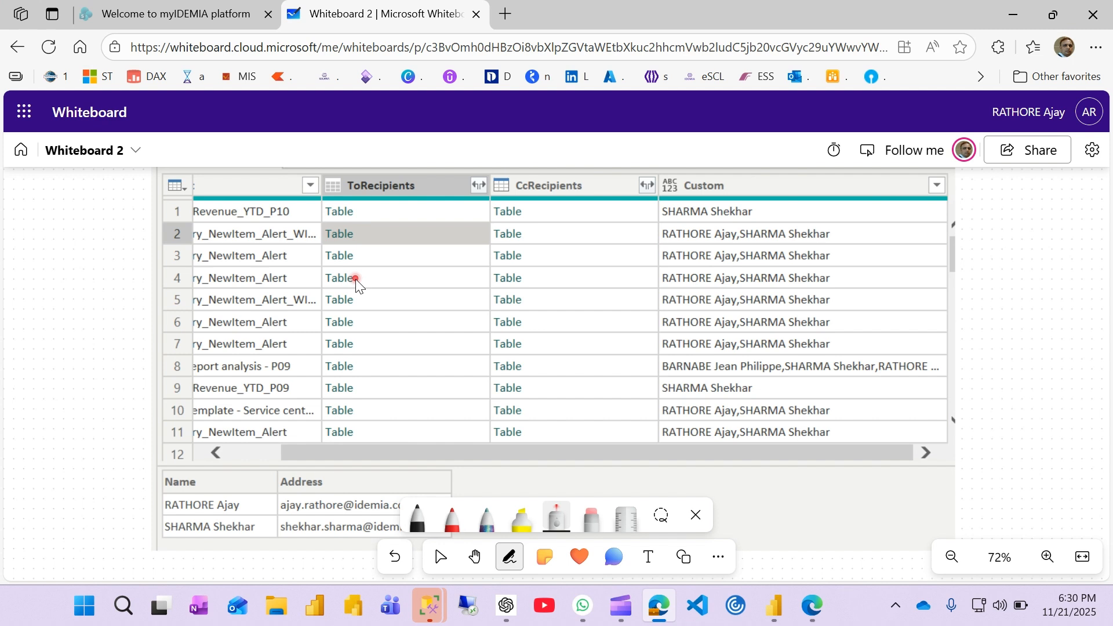
left_click_drag(356, 279, 715, 270)
Step: Switch to the Power Query Editor and delete the Added Custom1 and Added Custom steps from the Mail query
mouse_move(775, 603)
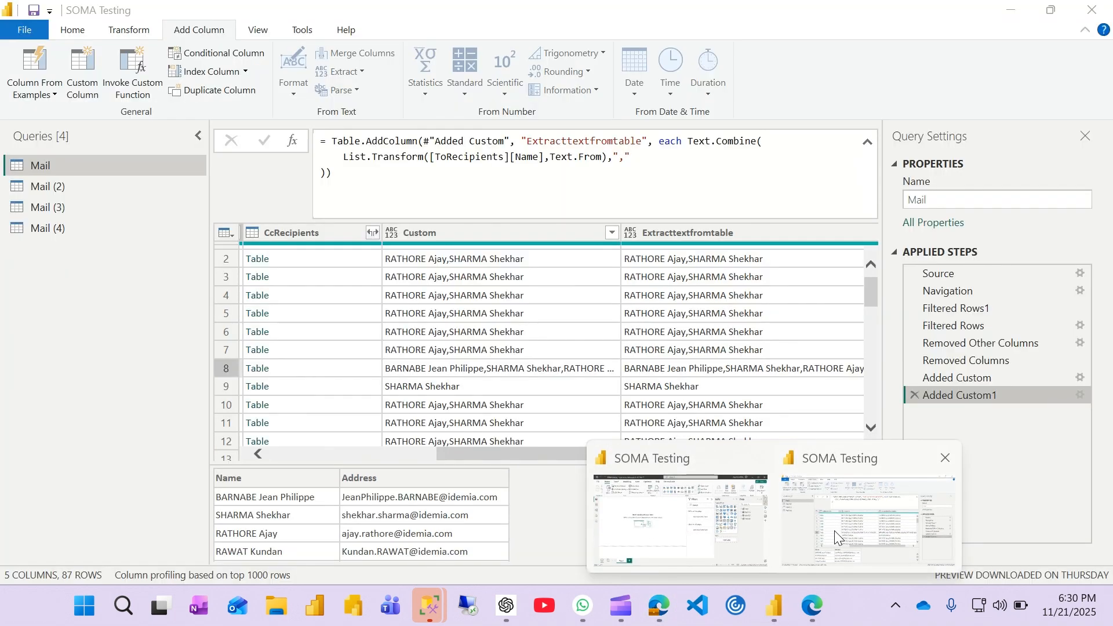
left_click(833, 530)
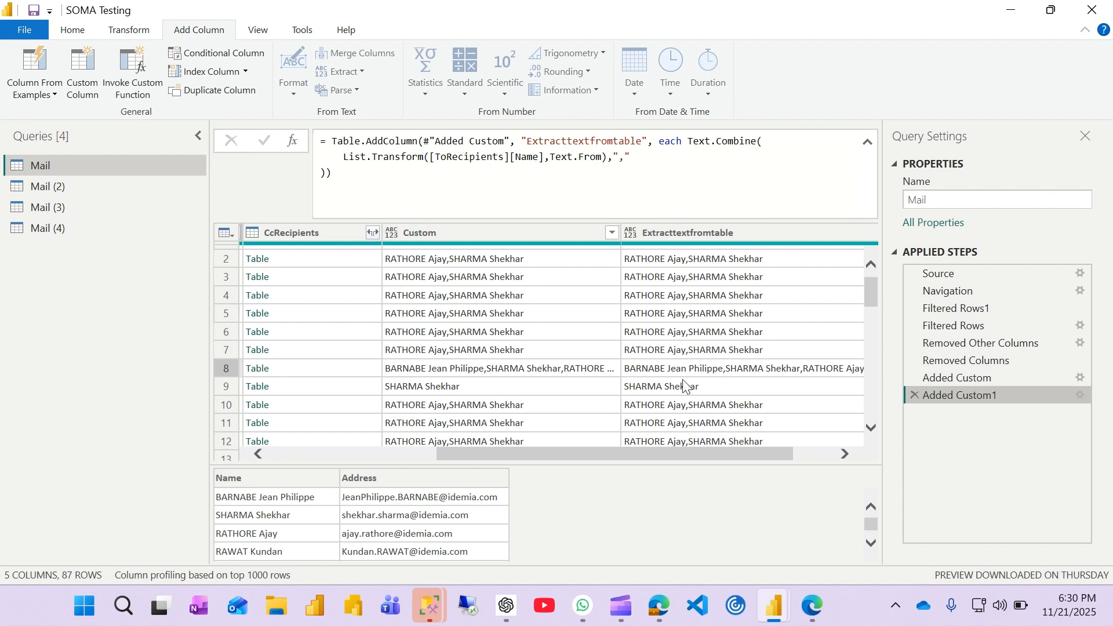
scroll(660, 334, "left", 5)
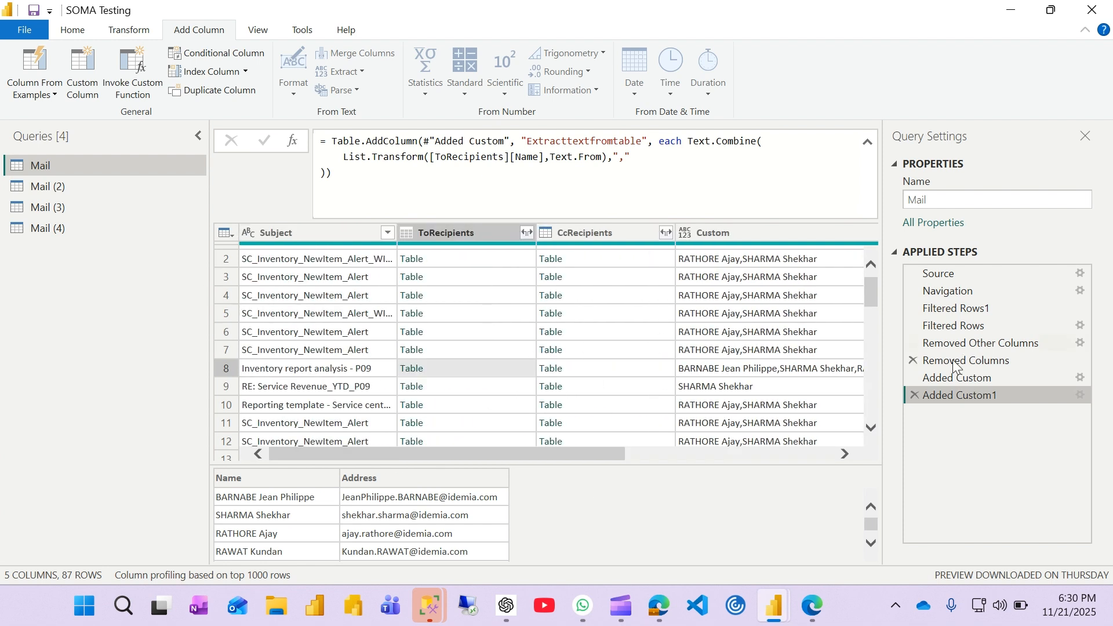
left_click(914, 396)
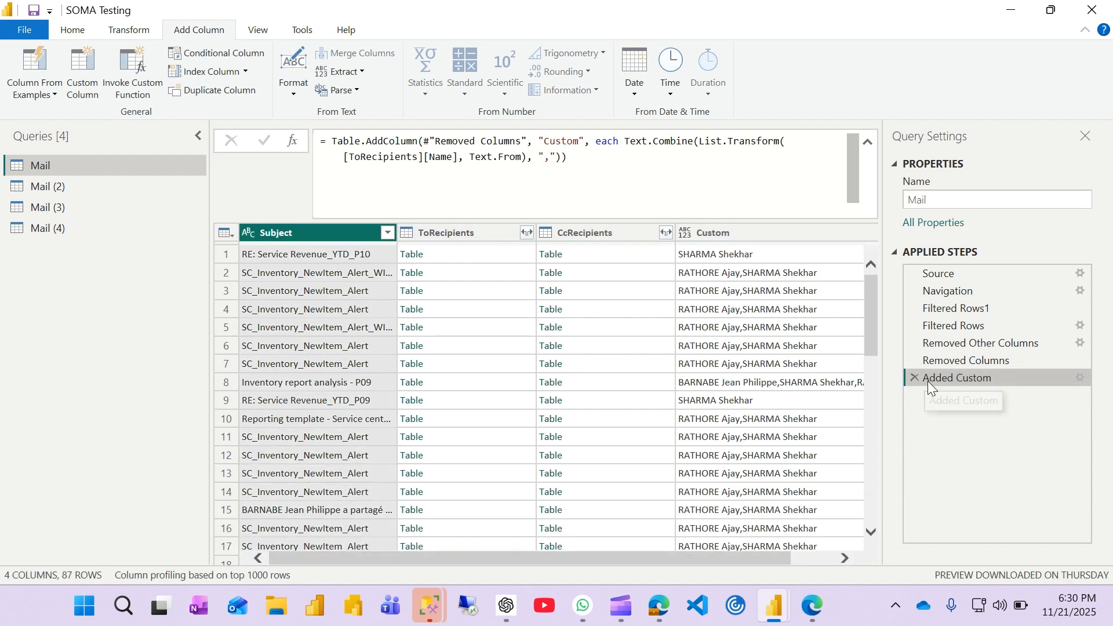
left_click(915, 378)
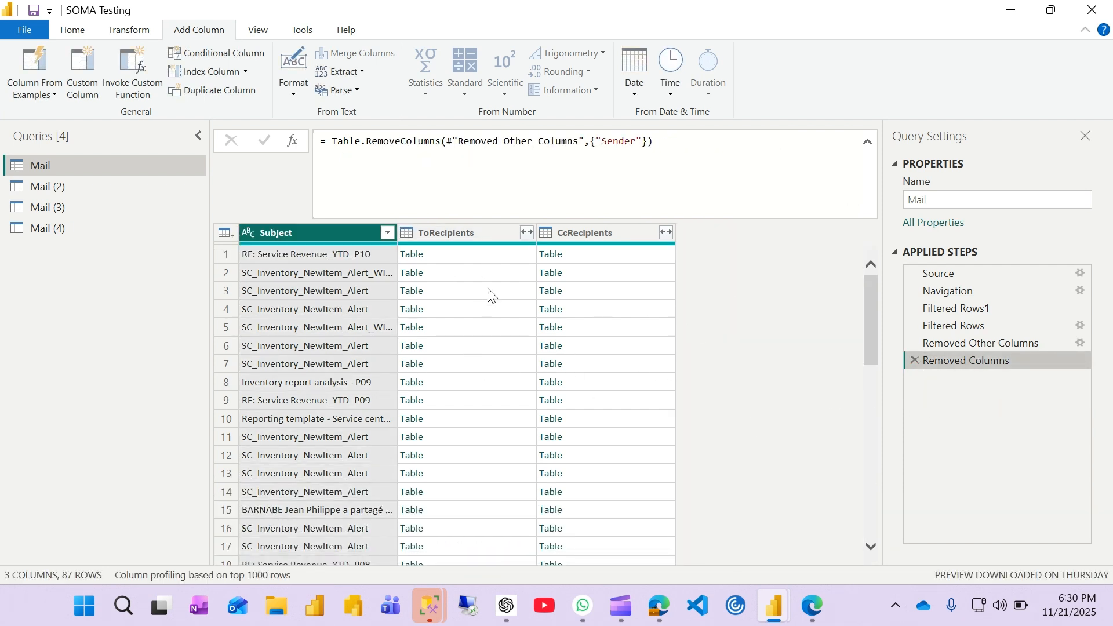
Step: Preview the nested tables in the ToRecipients column for several rows, including rows 1, 5, 7 and 8
left_click(492, 255)
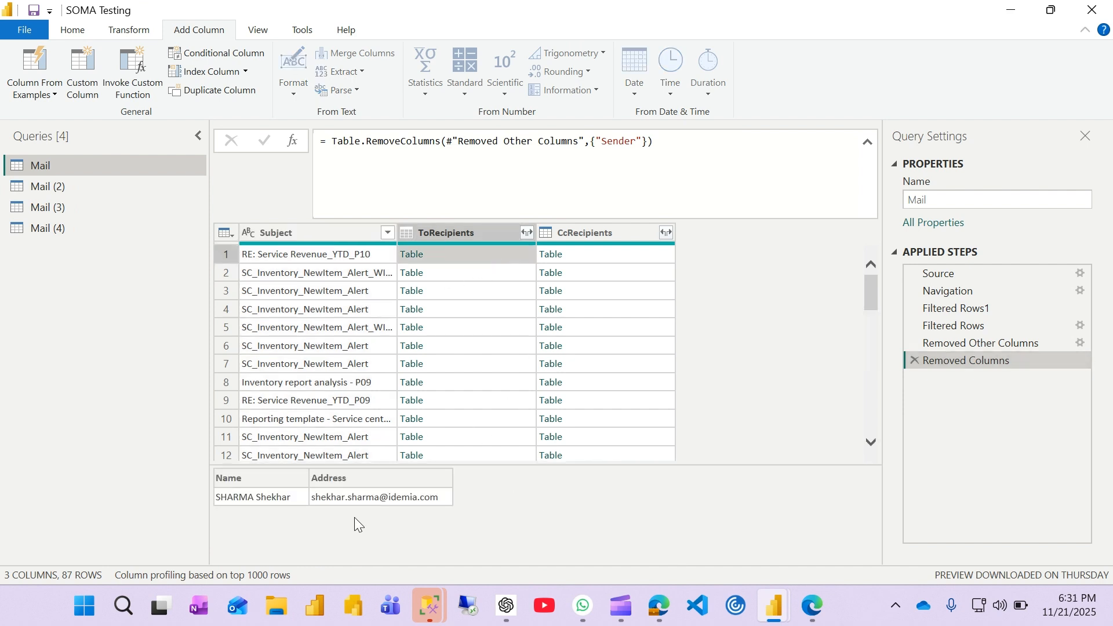
left_click(483, 341)
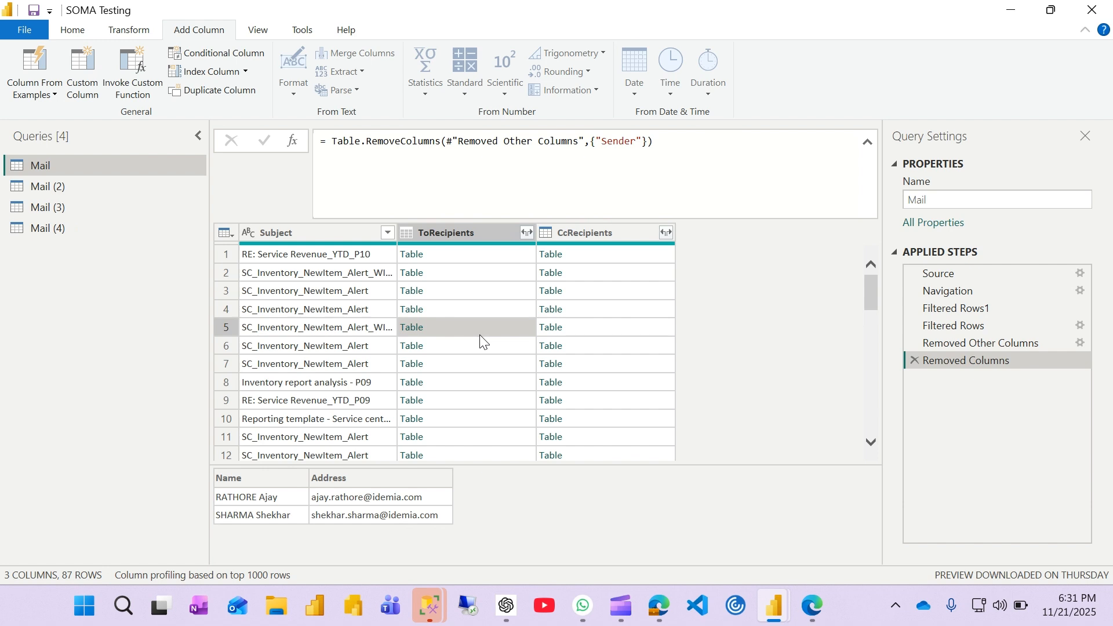
left_click(446, 364)
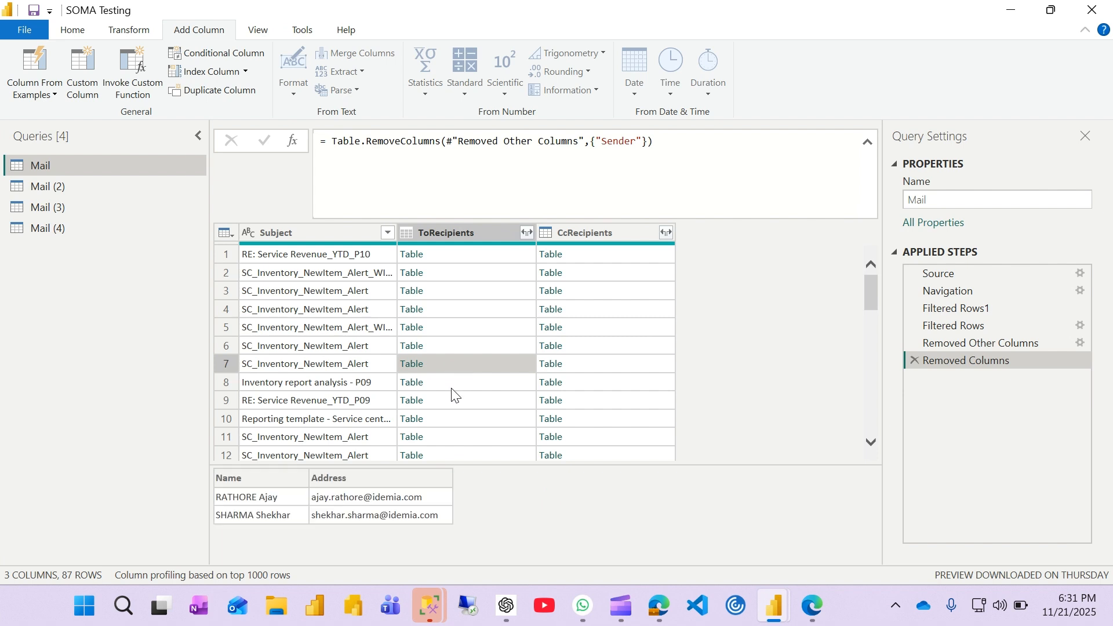
left_click(451, 382)
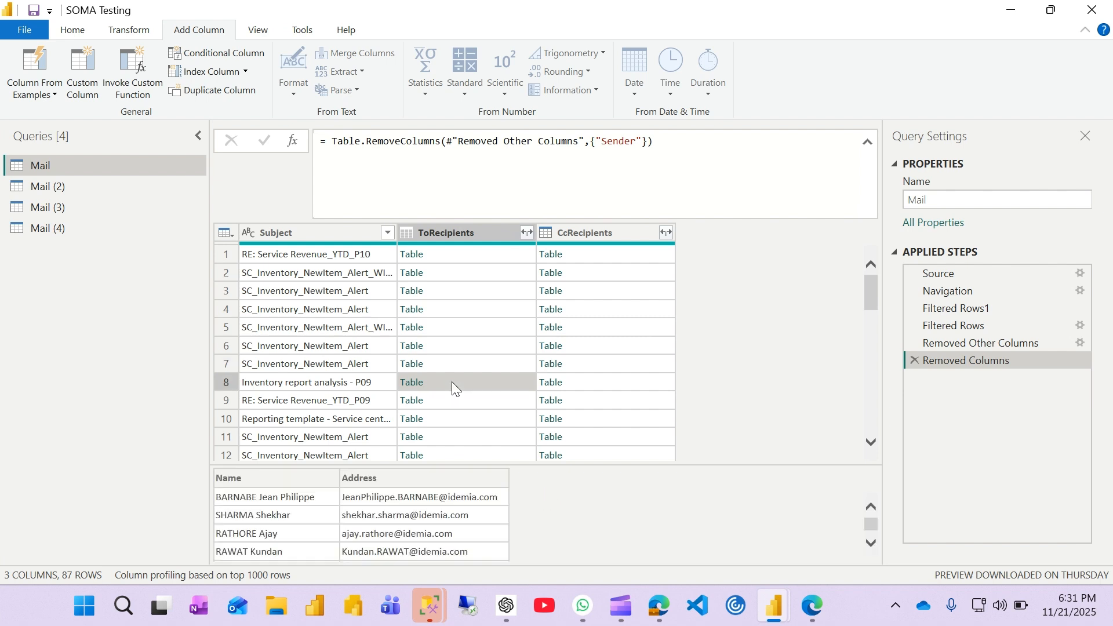
scroll(298, 529, "down", 2)
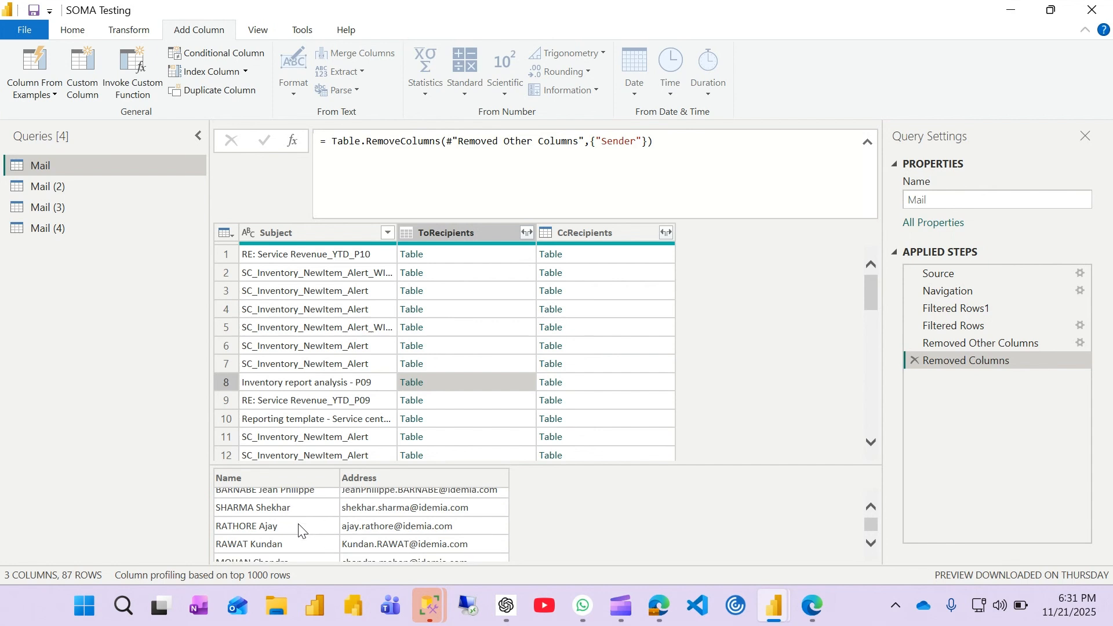
scroll(298, 529, "up", 2)
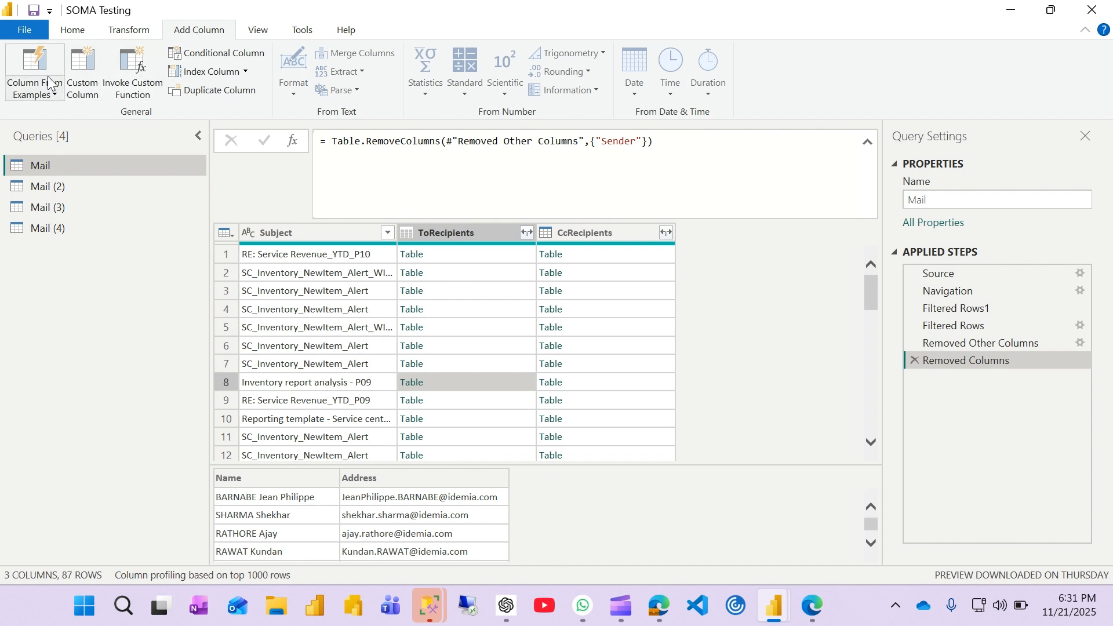
Step: Start a new custom column in the Mail query and name it ExpendTableItems
left_click(84, 80)
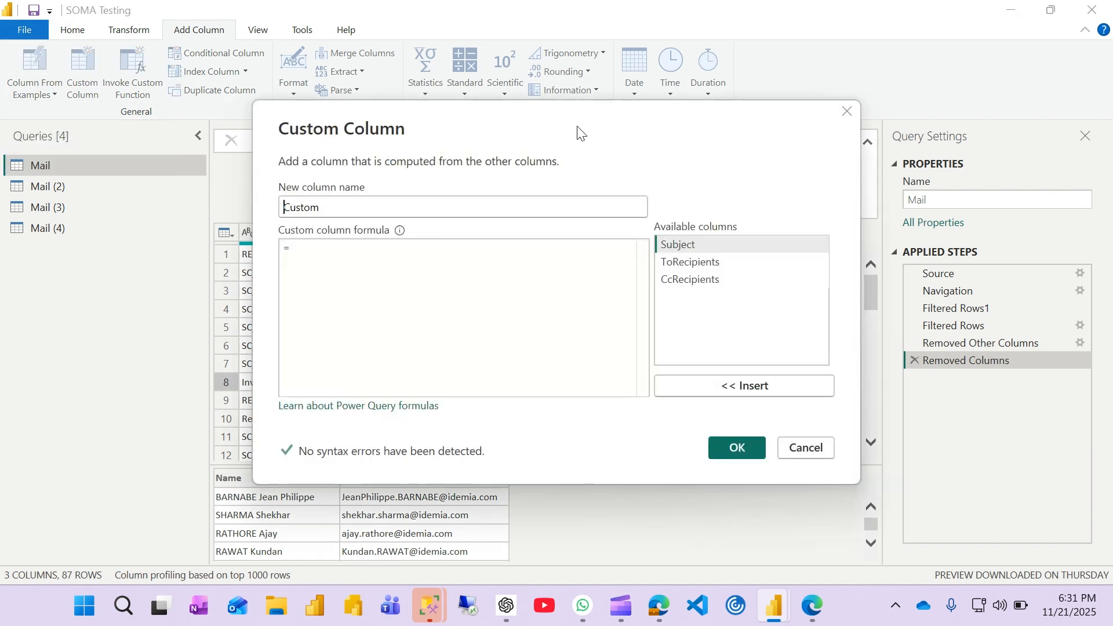
left_click_drag(579, 131, 832, 70)
left_click_drag(603, 147, 516, 156)
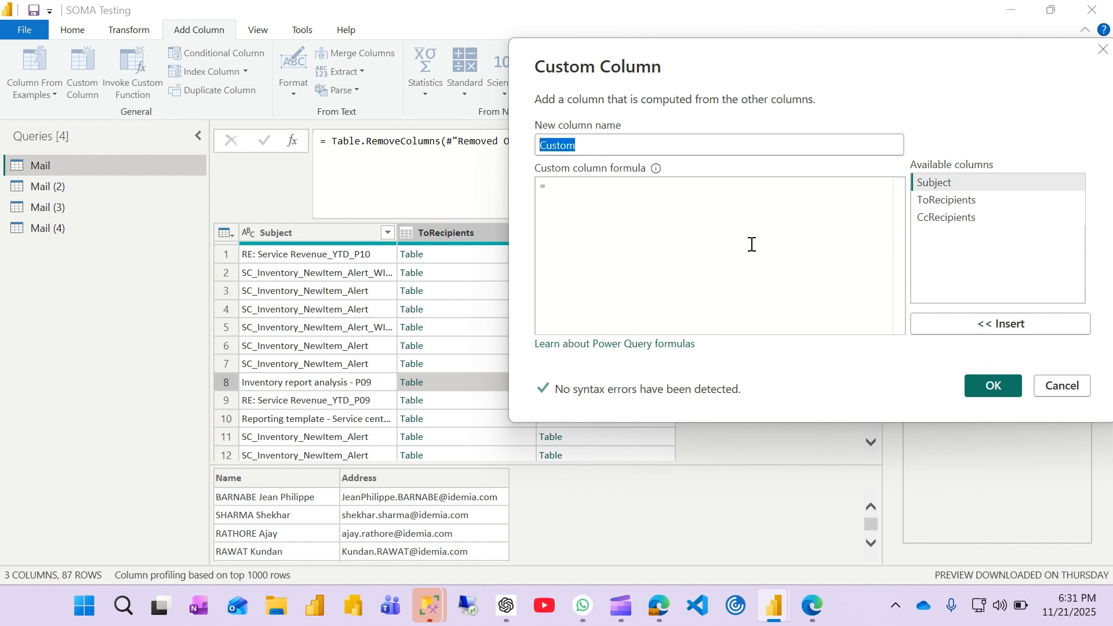
type("C")
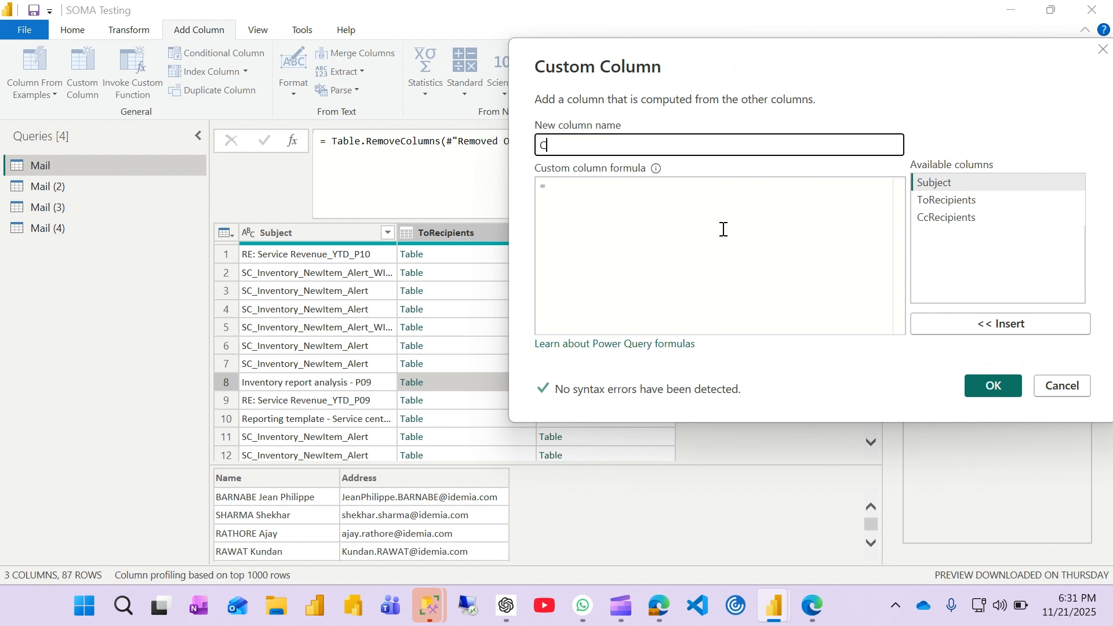
key("BackSpace")
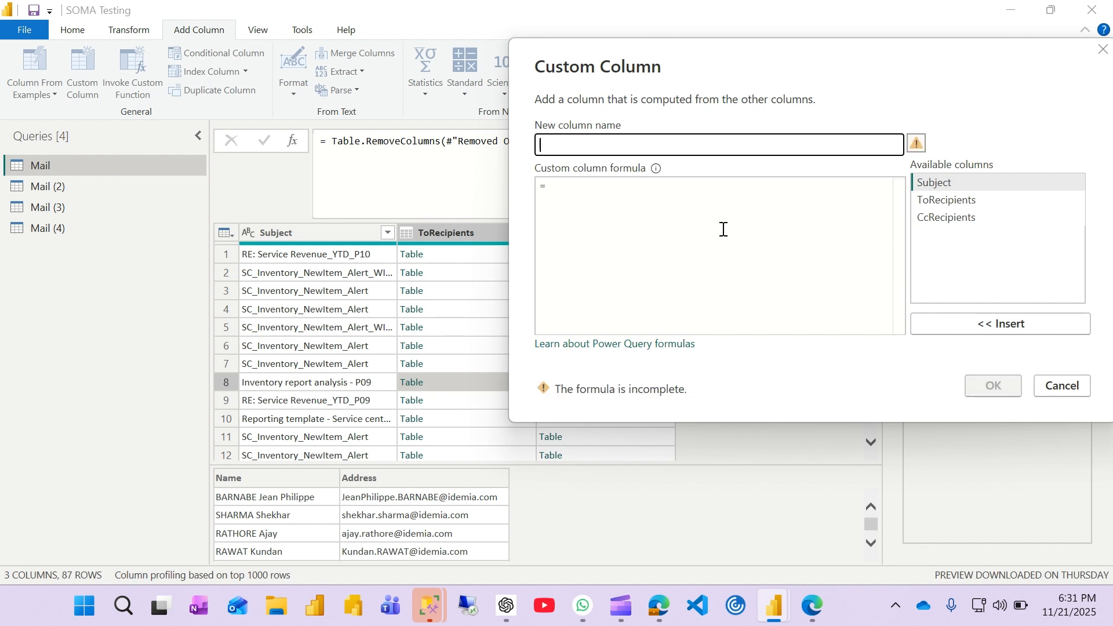
type("Exp")
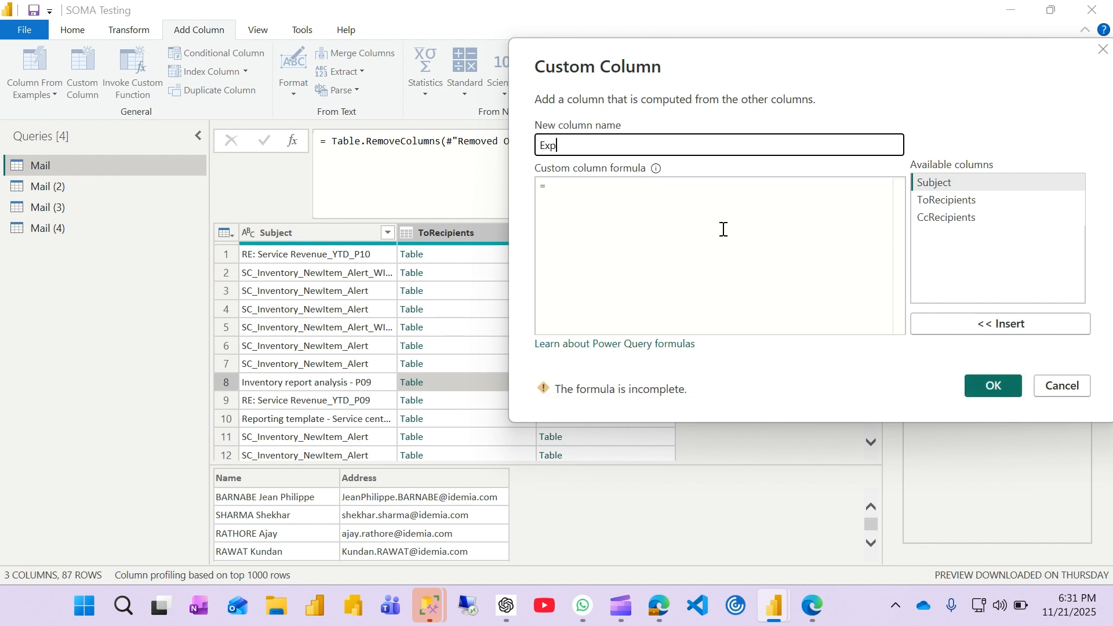
type("endTablele")
key("BackSpace")
key("BackSpace")
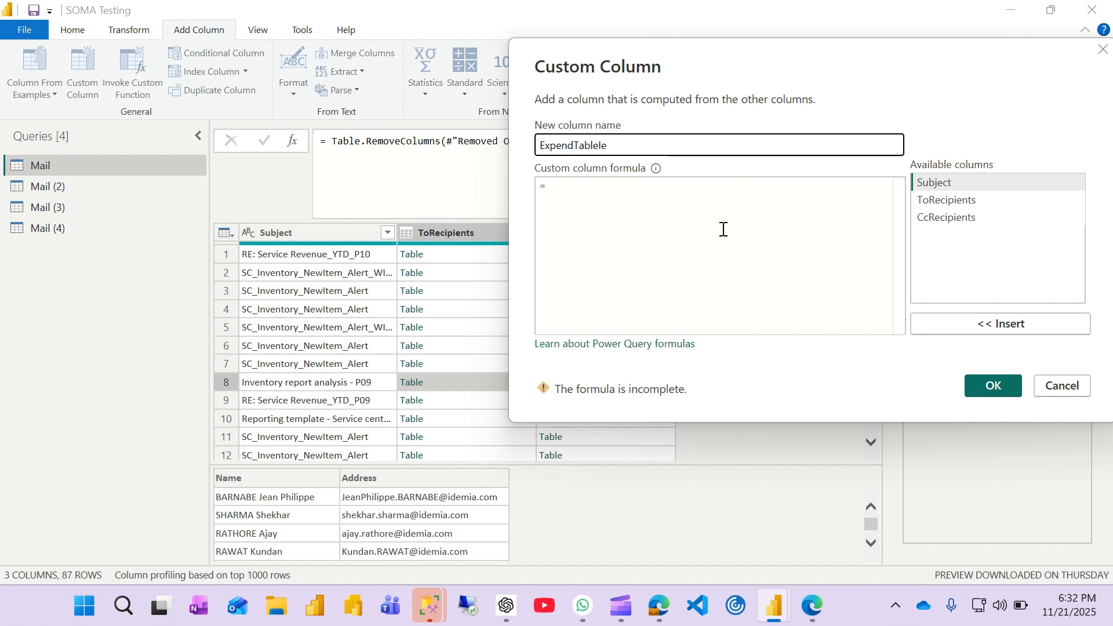
type("Items")
left_click(693, 212)
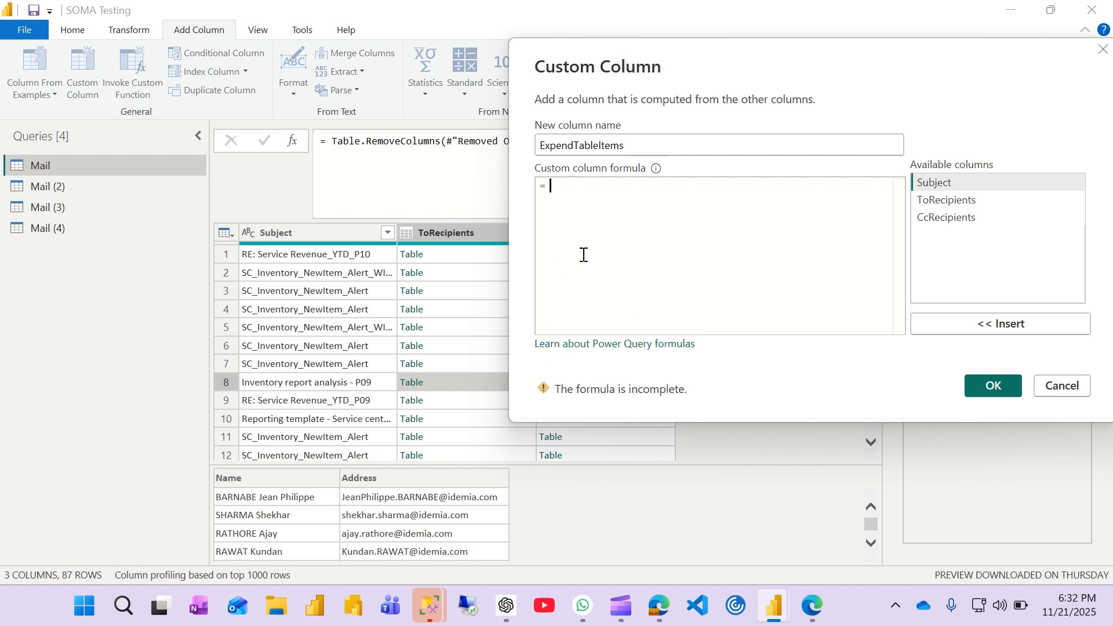
Step: Switch to the whiteboard in Edge and review the Solution formula combining Text.Combine and List.Transform
mouse_move(814, 619)
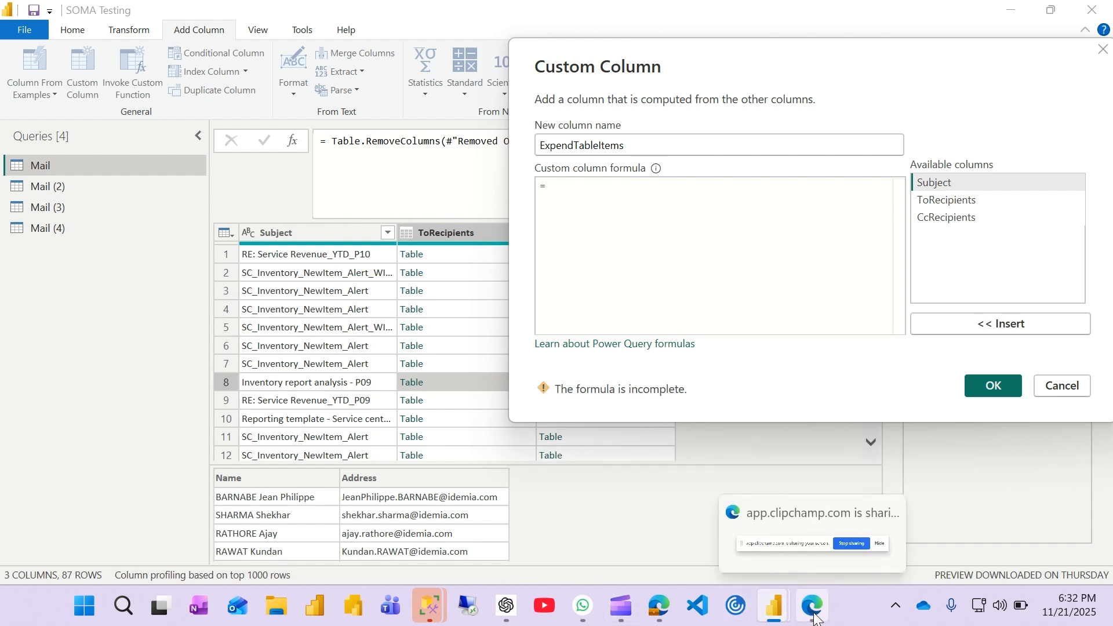
left_click(798, 568)
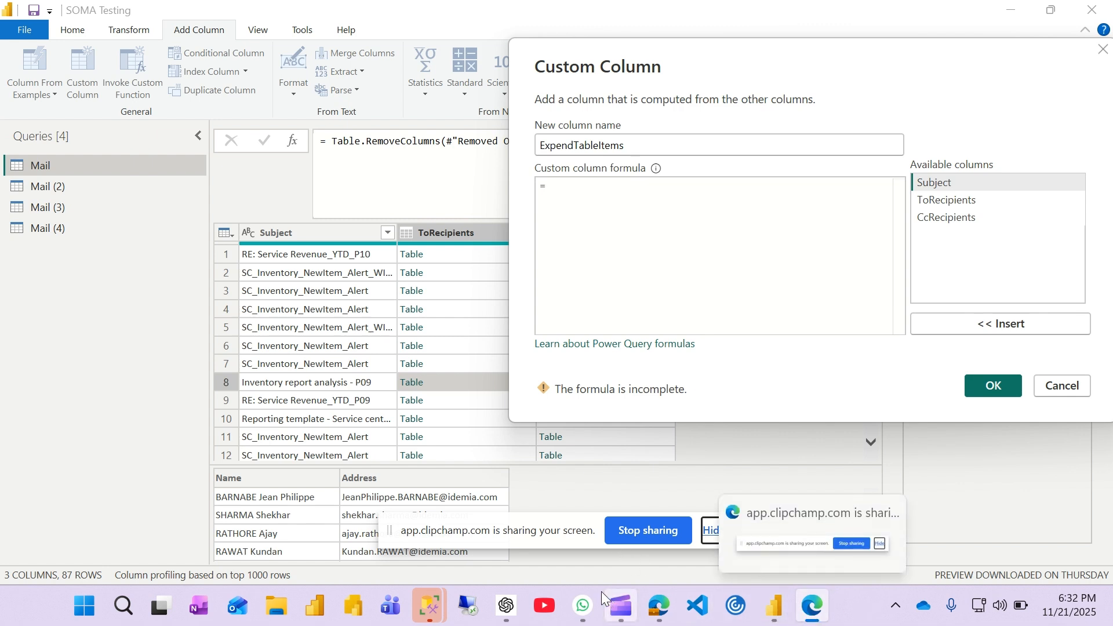
mouse_move(635, 620)
left_click(697, 460)
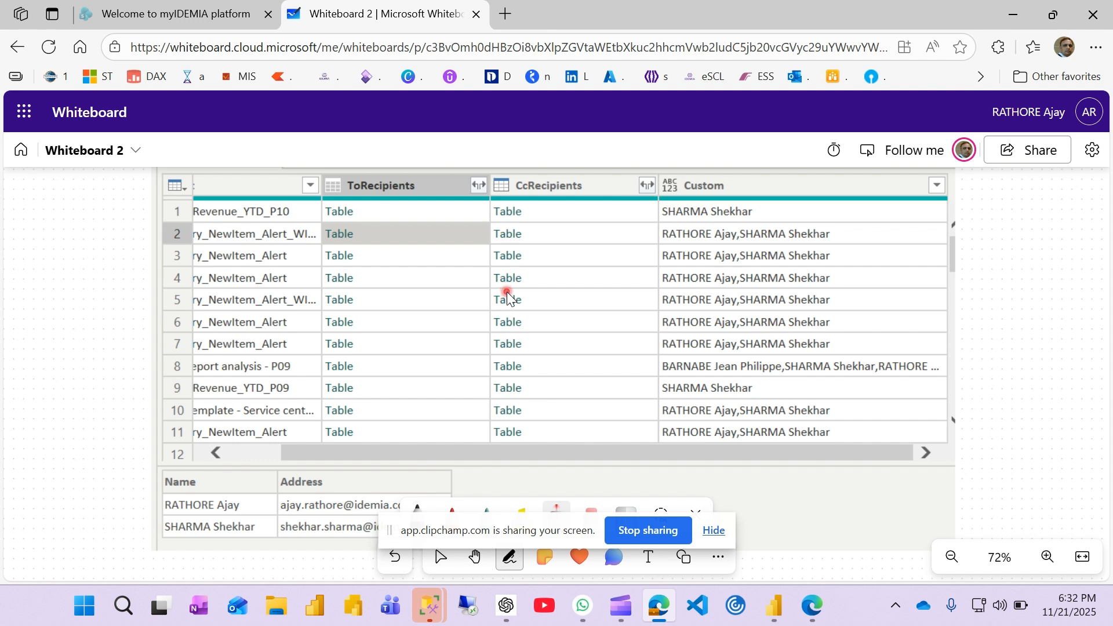
key("Escape")
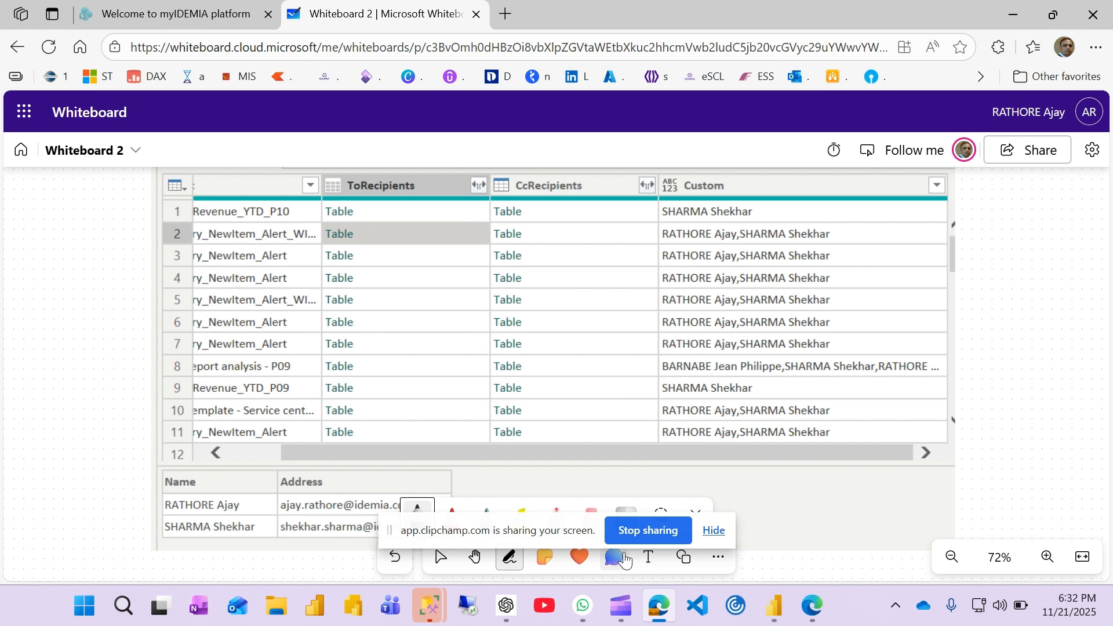
left_click(474, 556)
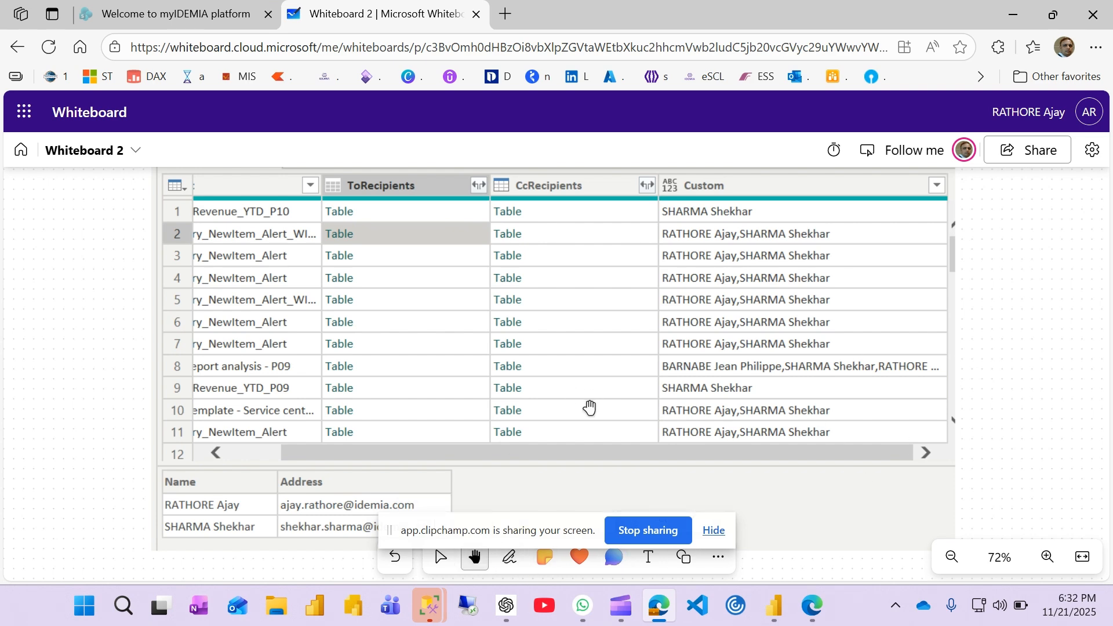
left_click_drag(589, 405, 596, 136)
left_click_drag(510, 367, 502, 199)
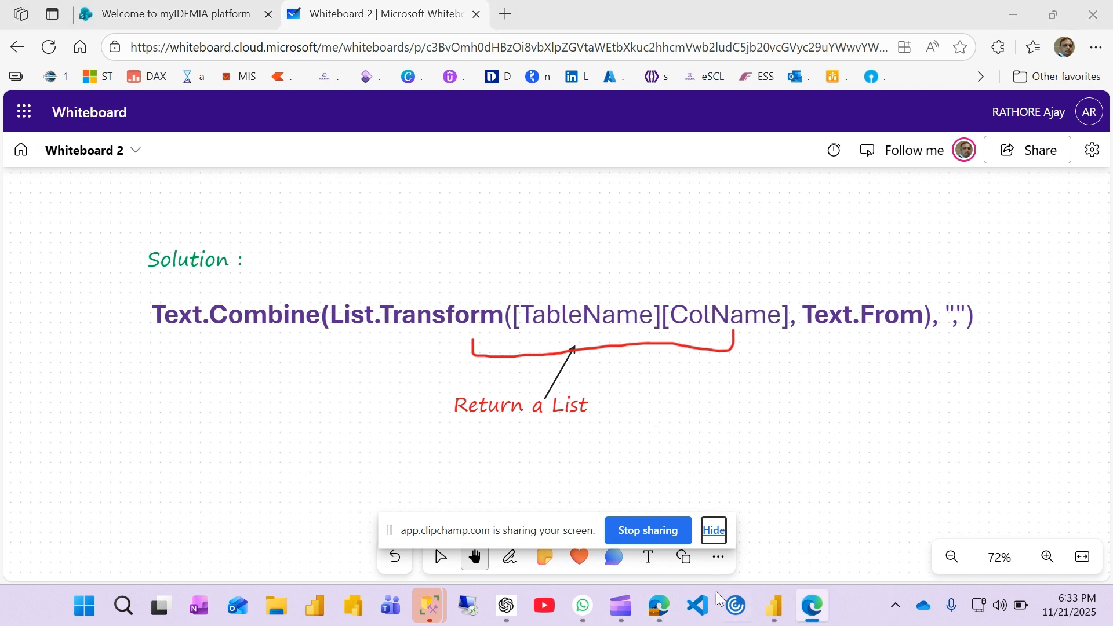
Step: Return to the Power Query Editor and place the cursor in the custom column formula
mouse_move(774, 611)
left_click(868, 513)
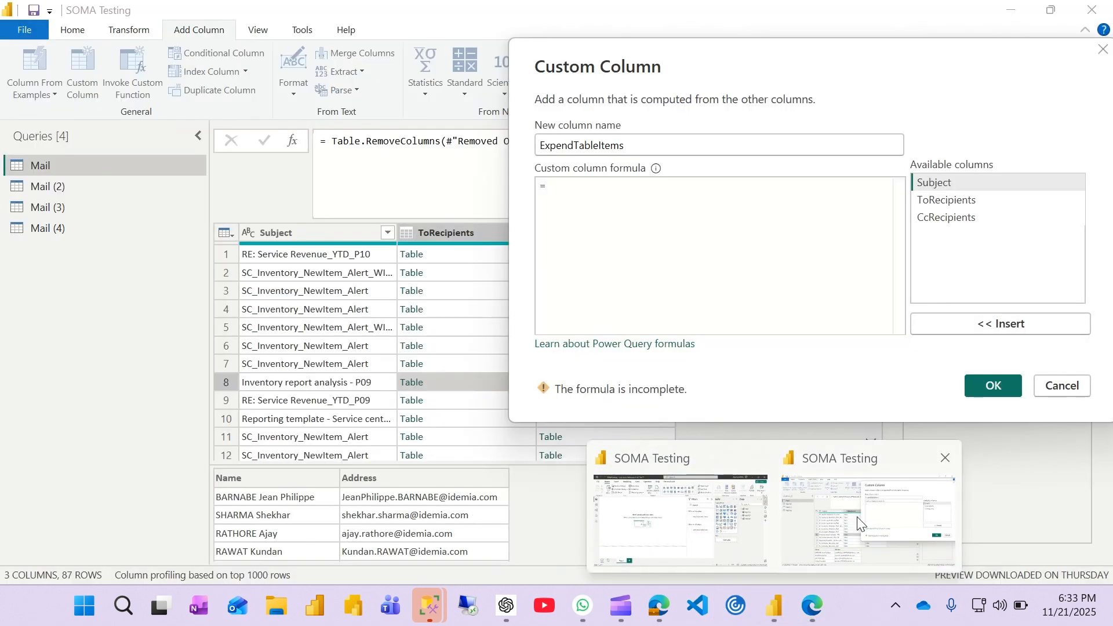
left_click(689, 200)
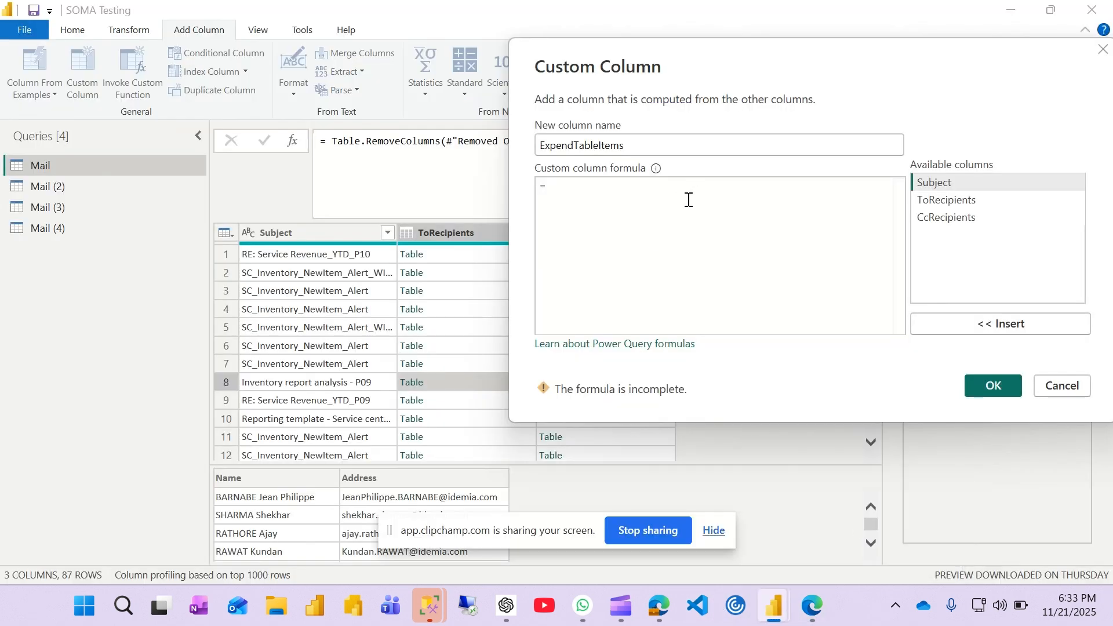
type("Ta")
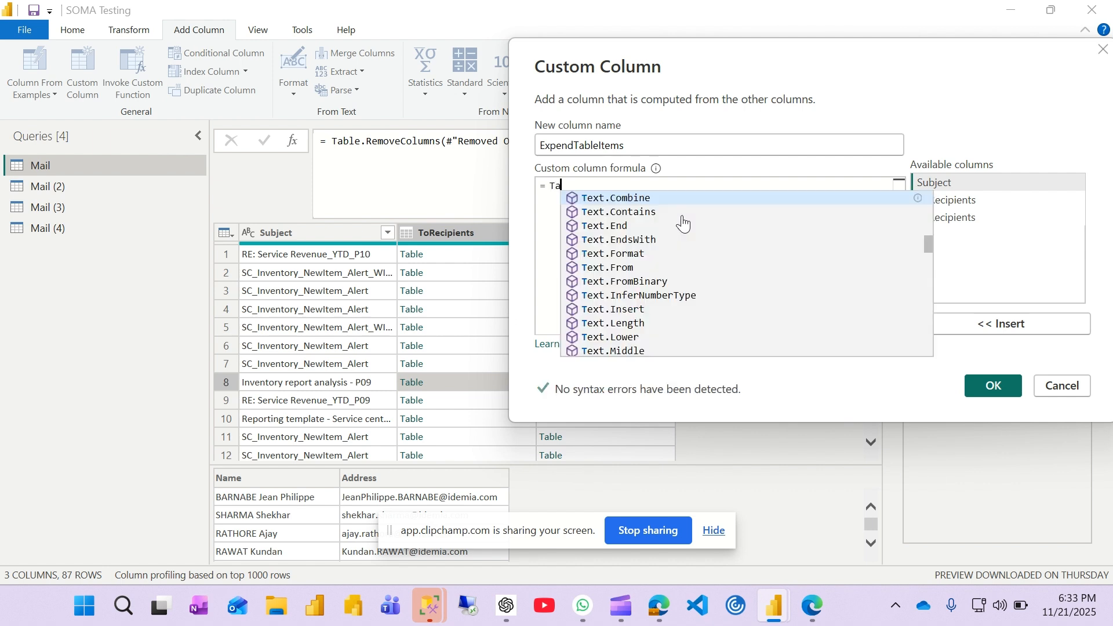
type("ble.")
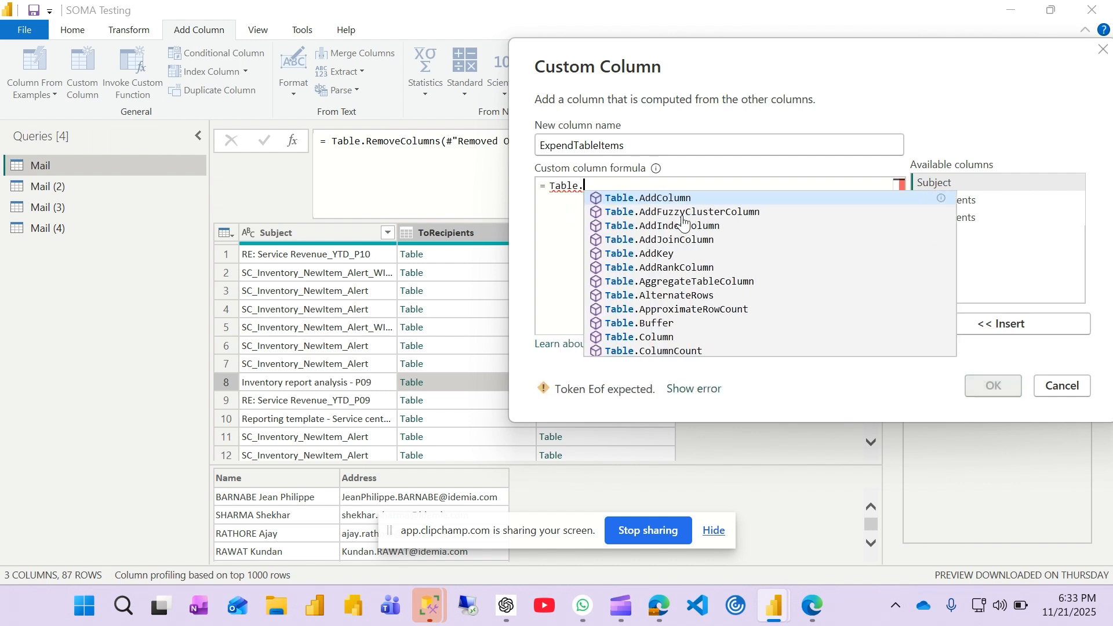
type("c")
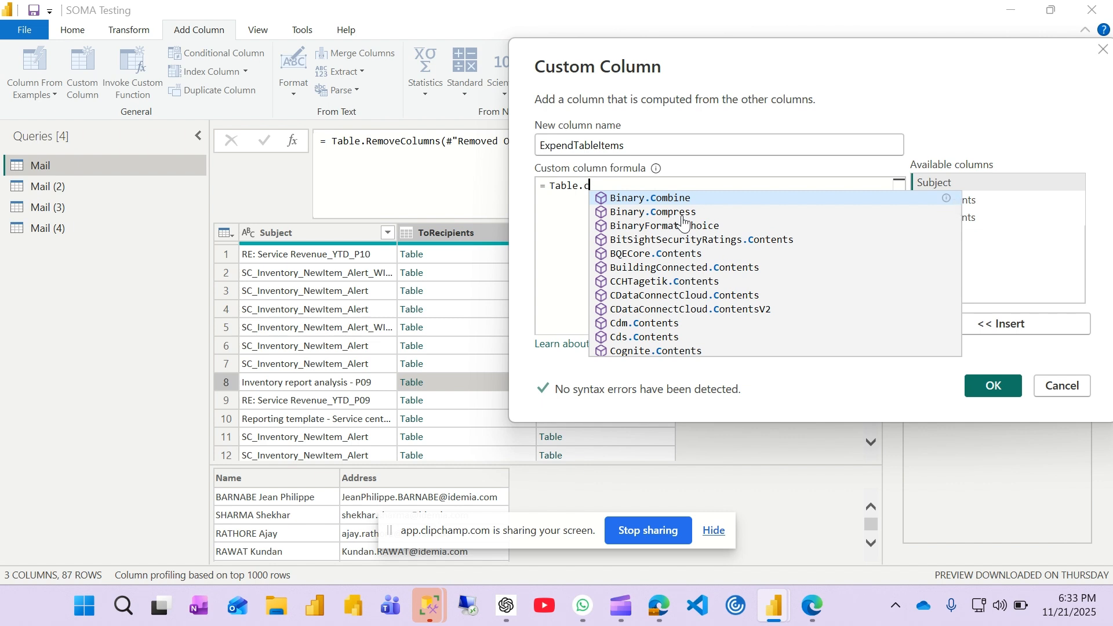
key("BackSpace")
key("BackSpace")
key("BackSpace")
key("BackSpace")
key("BackSpace")
key("BackSpace")
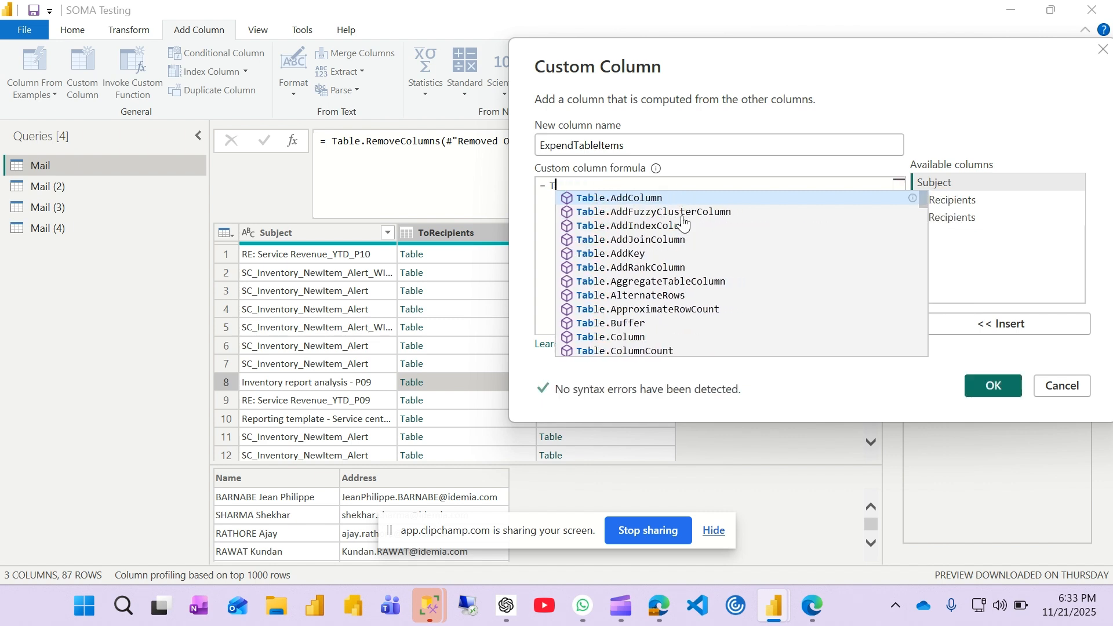
key("BackSpace")
Step: Begin the custom column formula with Text.Combine and nest List.Transform as its first argument
type("TEx")
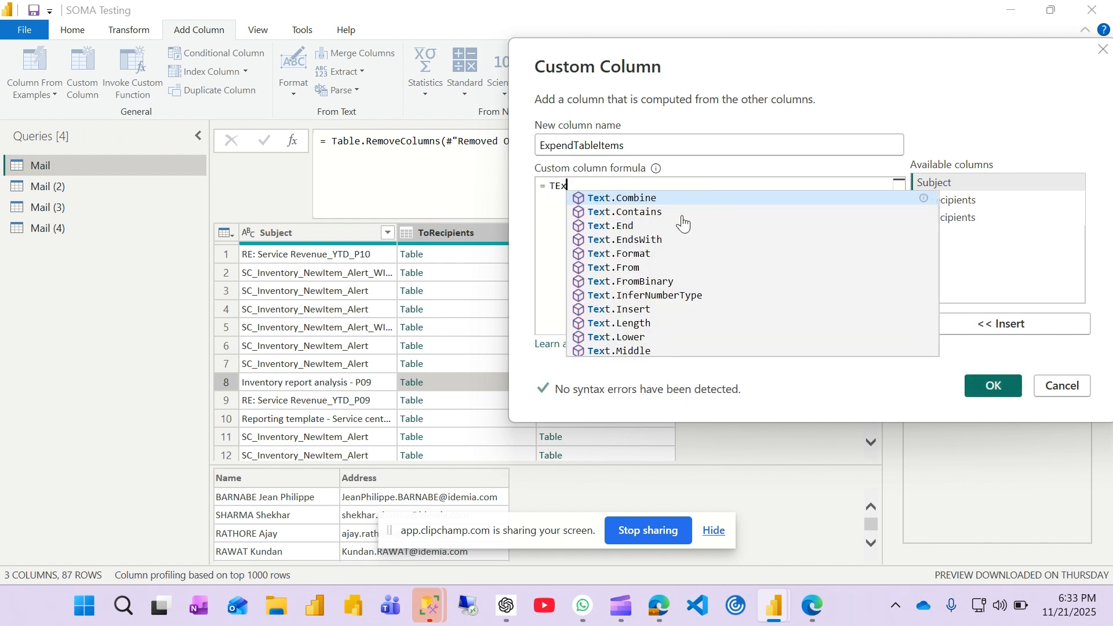
key("Tab")
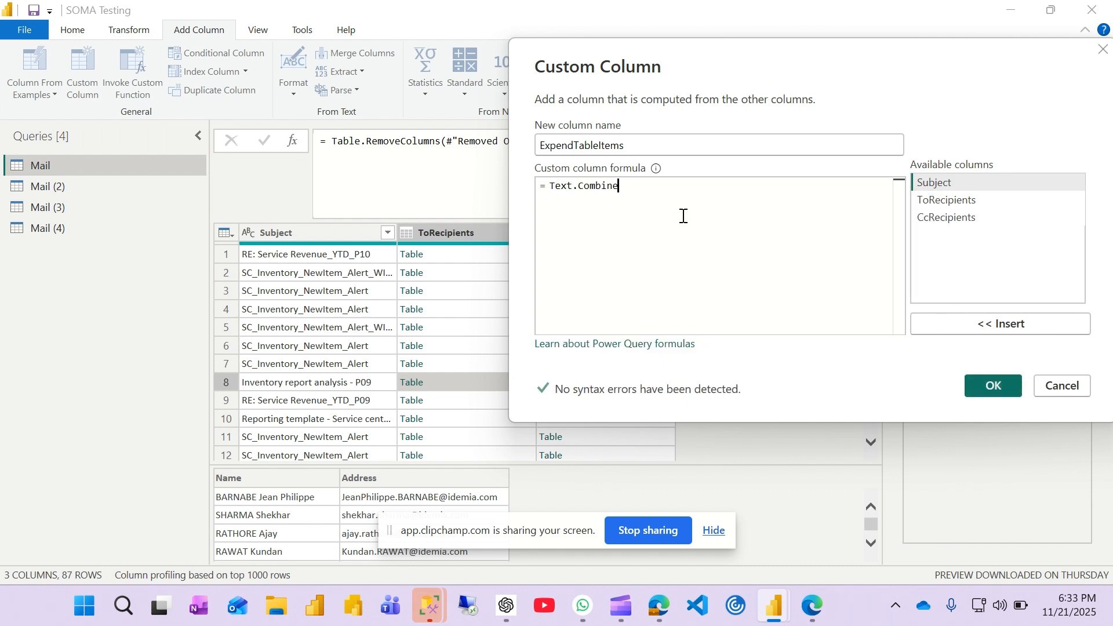
type("(")
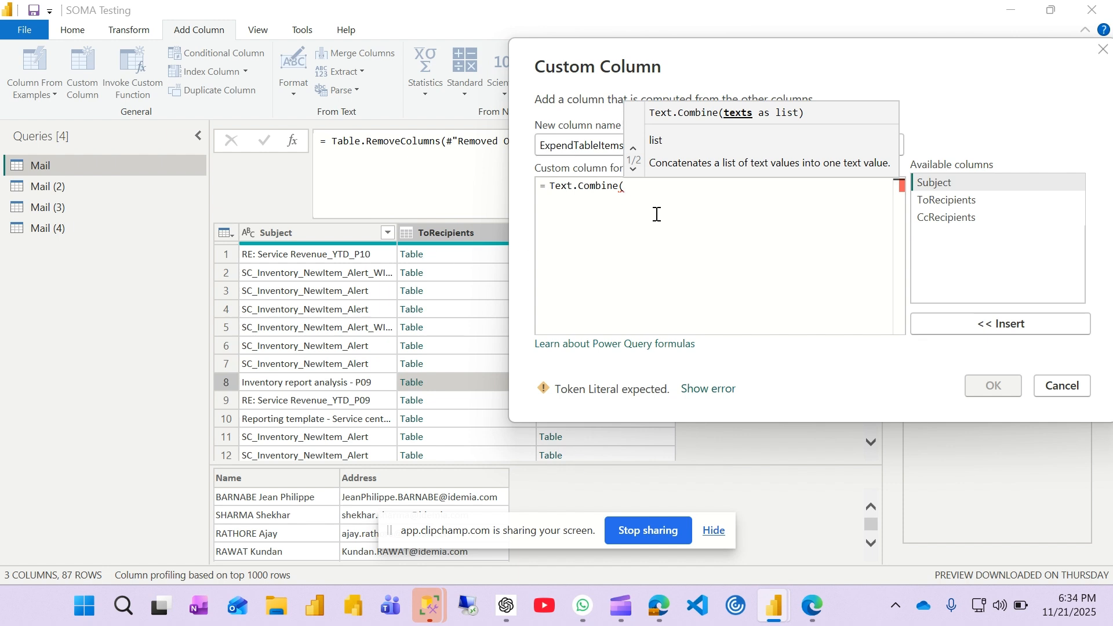
type("List")
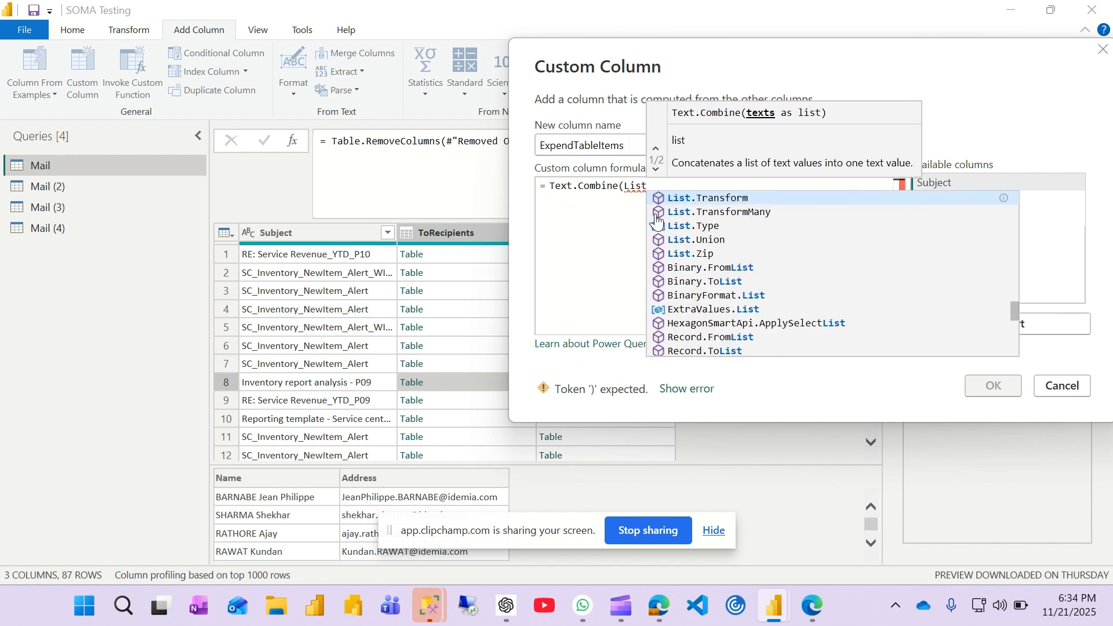
key("Tab")
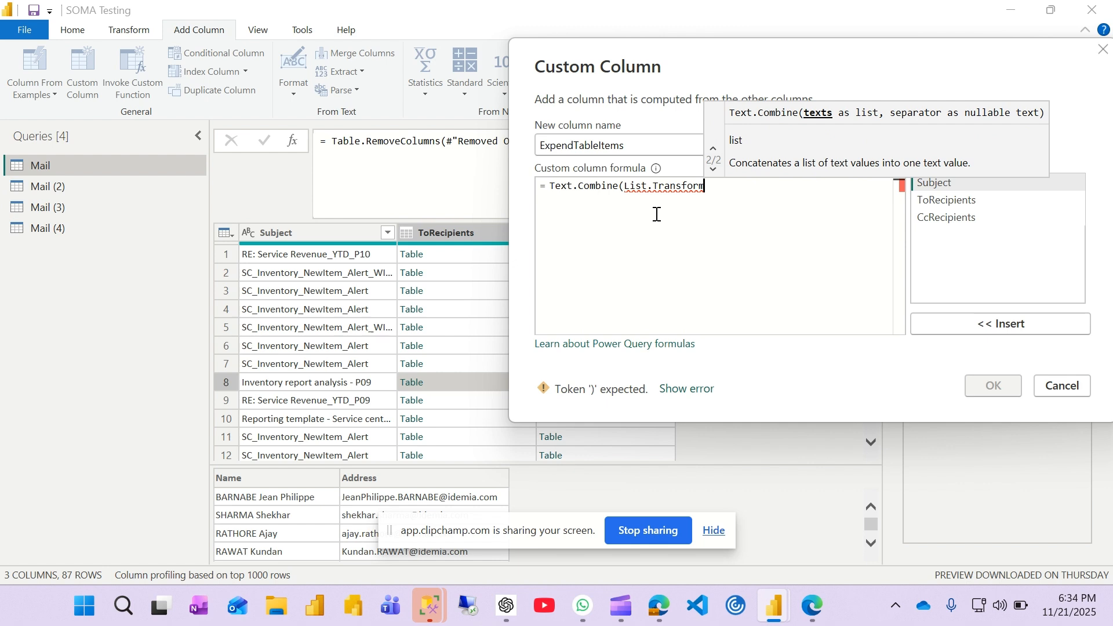
type("(")
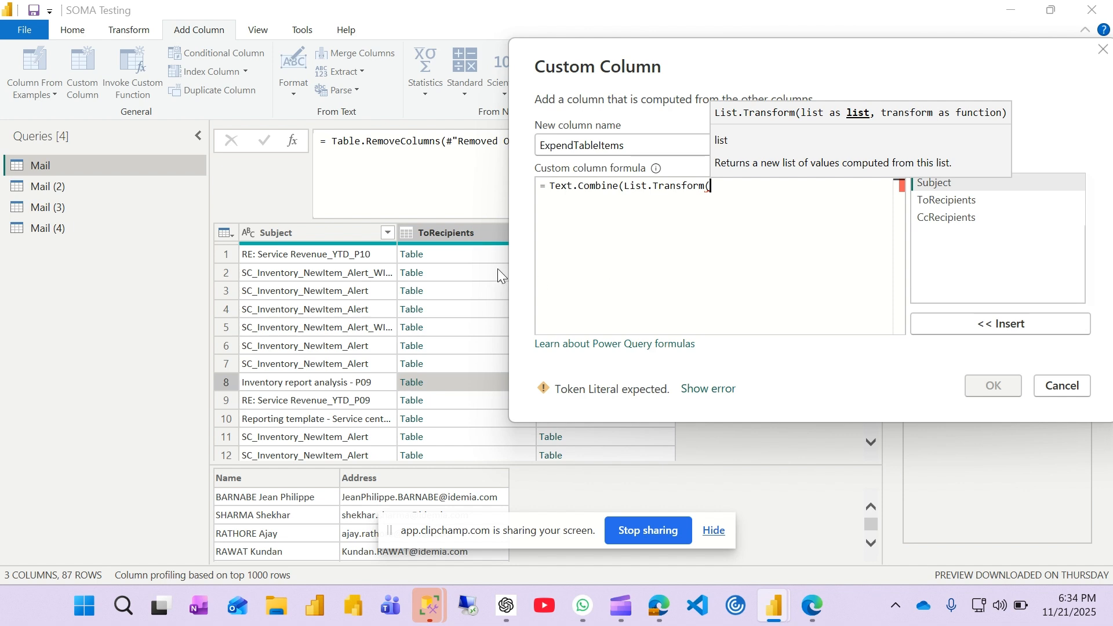
Step: Pass the Name column of the nested table, [ToRecipients][Name], as the list argument of List.Transform
double_click(950, 199)
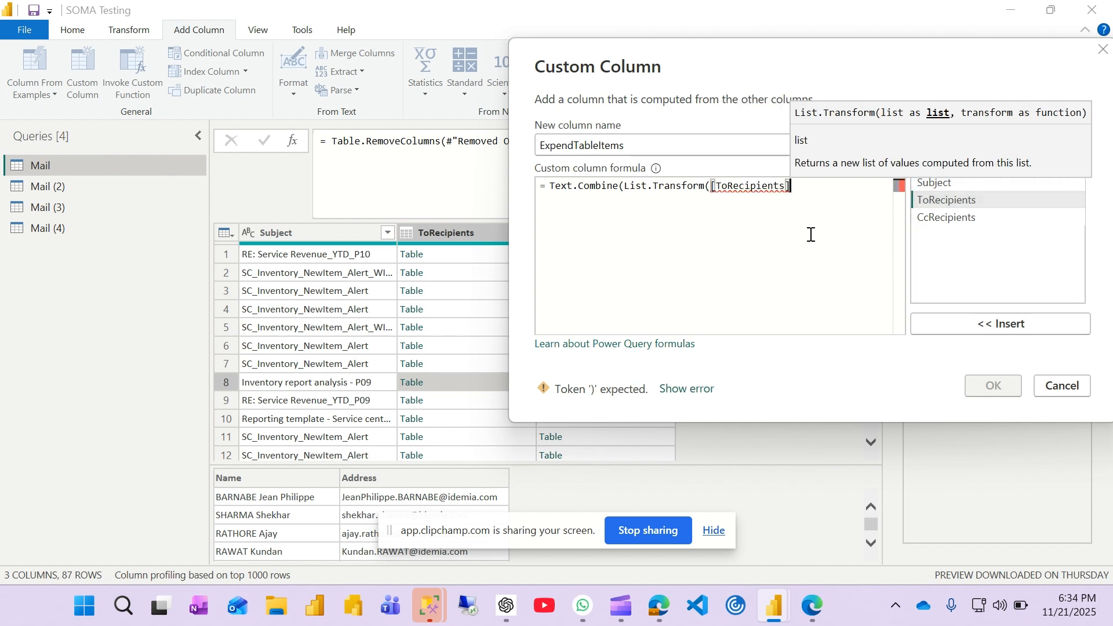
type("[")
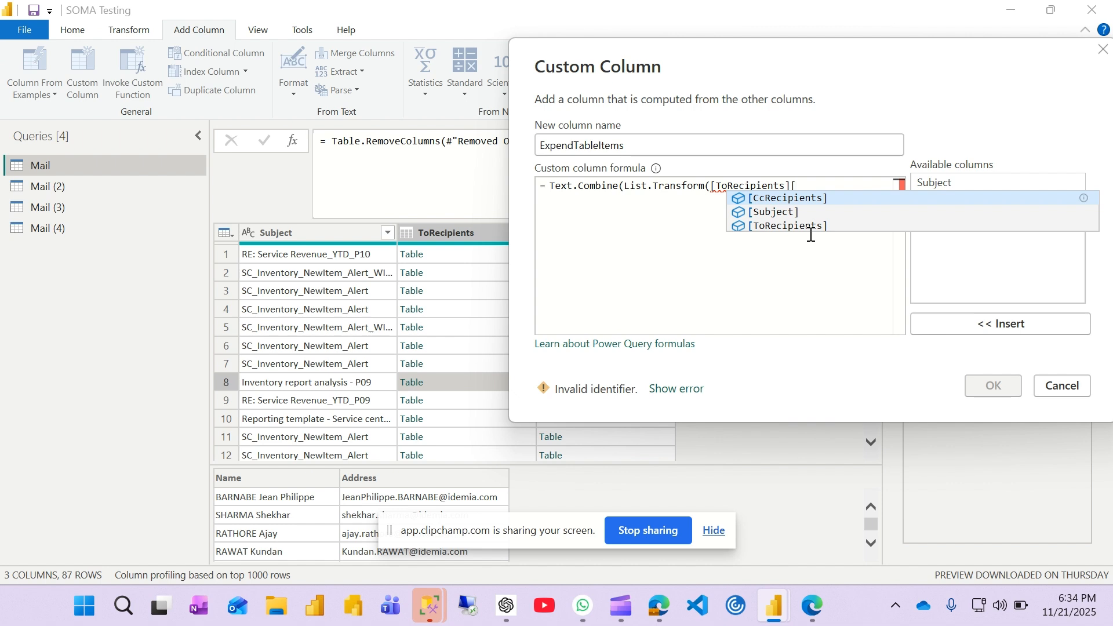
type("Name]")
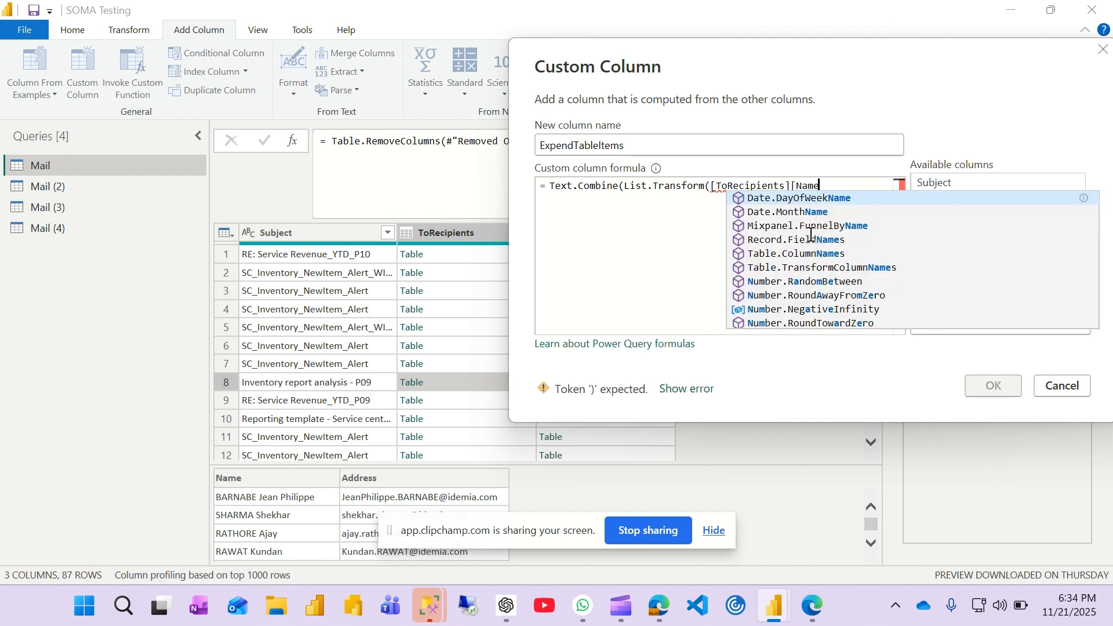
type(",")
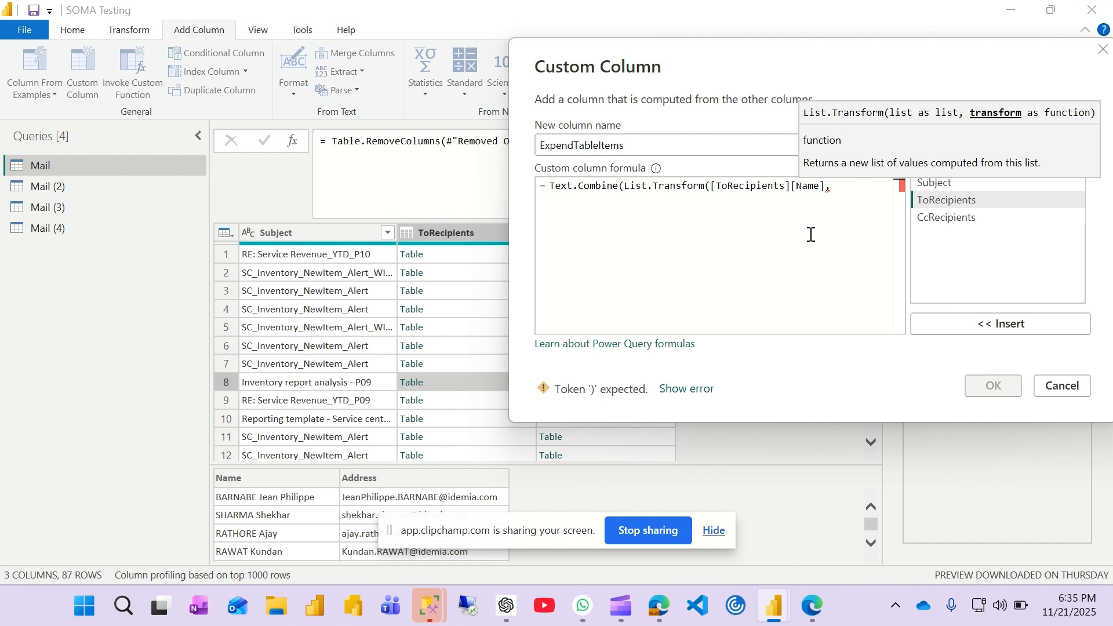
Step: Add Text.From as the transform function, close List.Transform, and place it on its own line inside Text.Combine
type("Text")
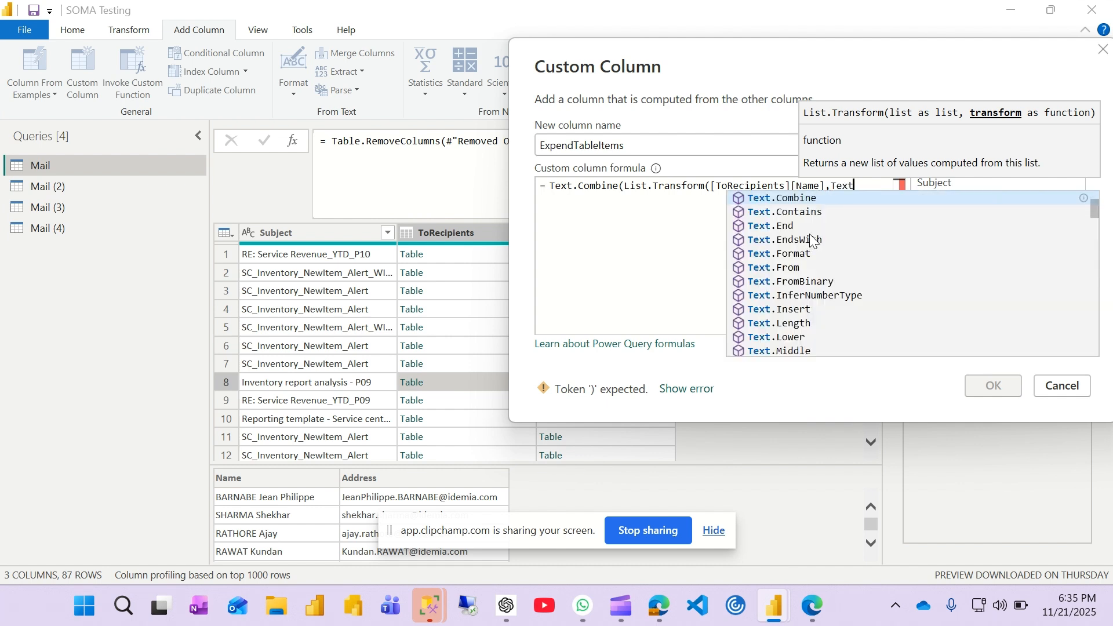
type(".fom")
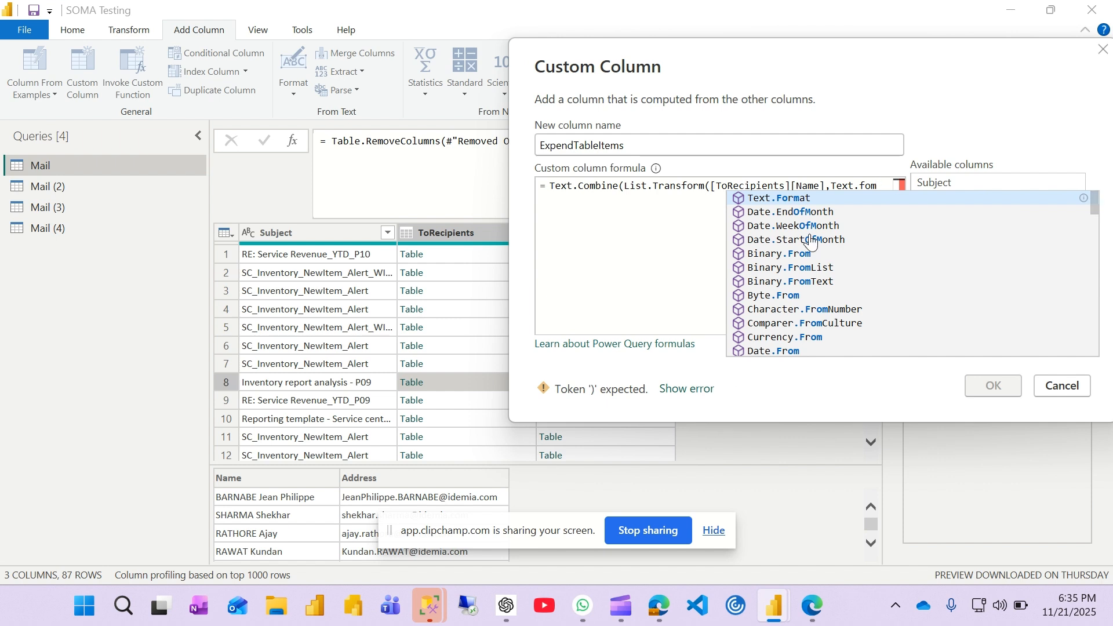
key("BackSpace")
key("BackSpace")
type("ro")
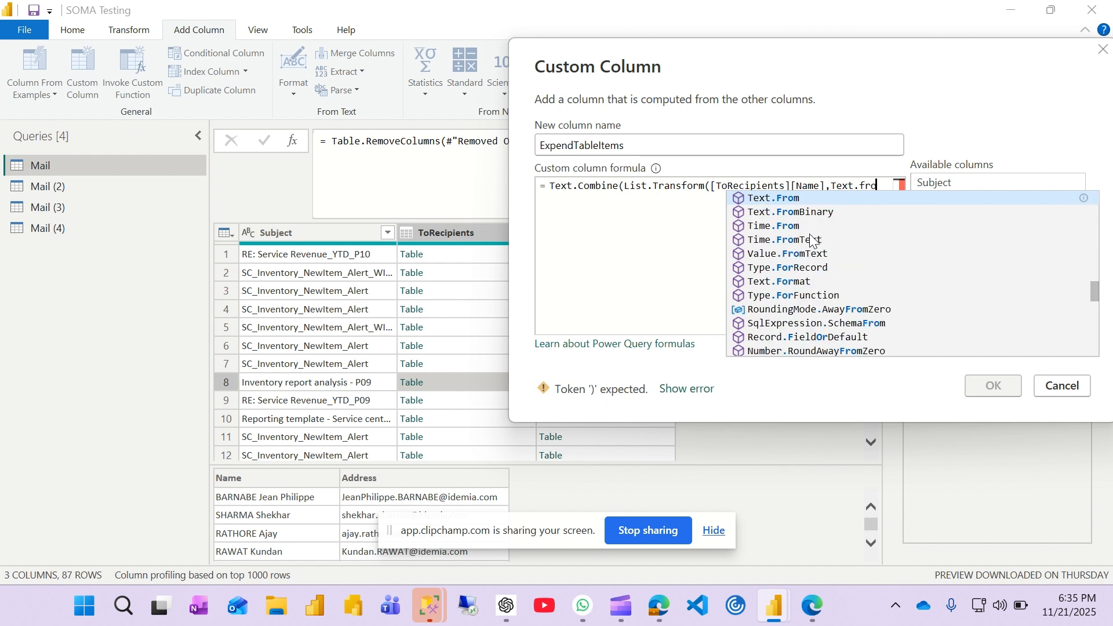
key("Tab")
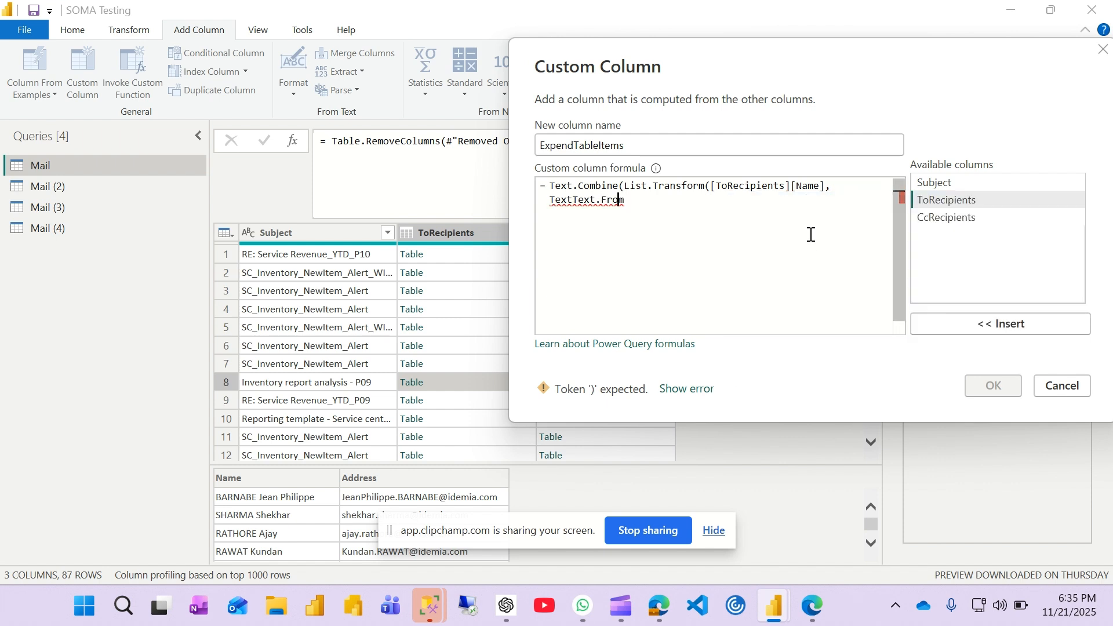
key("Left")
key("Left")
key("Left")
key("Left")
key("Left")
key("Left")
key("Left")
key("Left")
key("shift+Left")
key("shift+Left")
key("shift+Left")
key("shift+Left")
key("BackSpace")
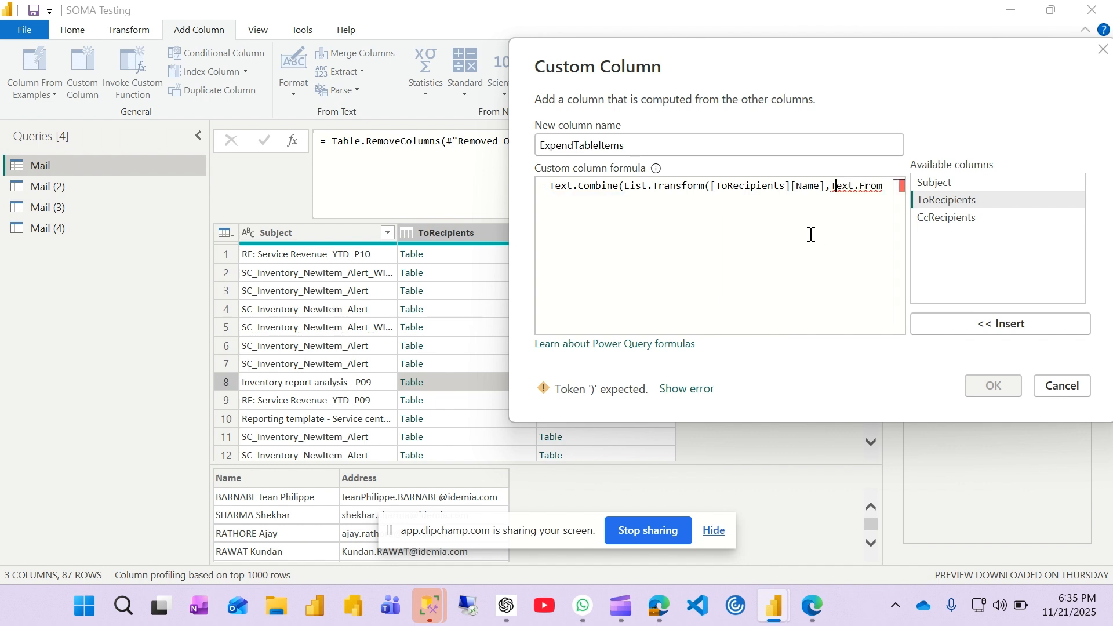
key("Right")
key("Right")
key("Right")
key("Right")
key("Right")
key("Right")
key("Right")
type(")")
left_click(625, 185)
key("Return")
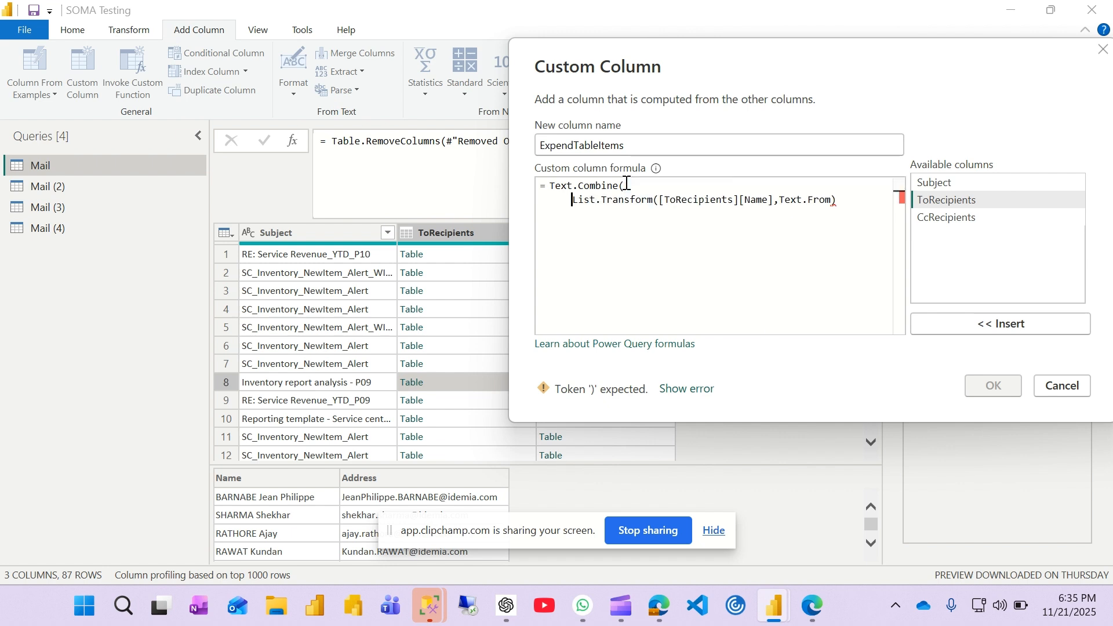
Step: Set "," as the Text.Combine separator, close the formula on a new line, and create the custom column
left_click(851, 206)
type(",")
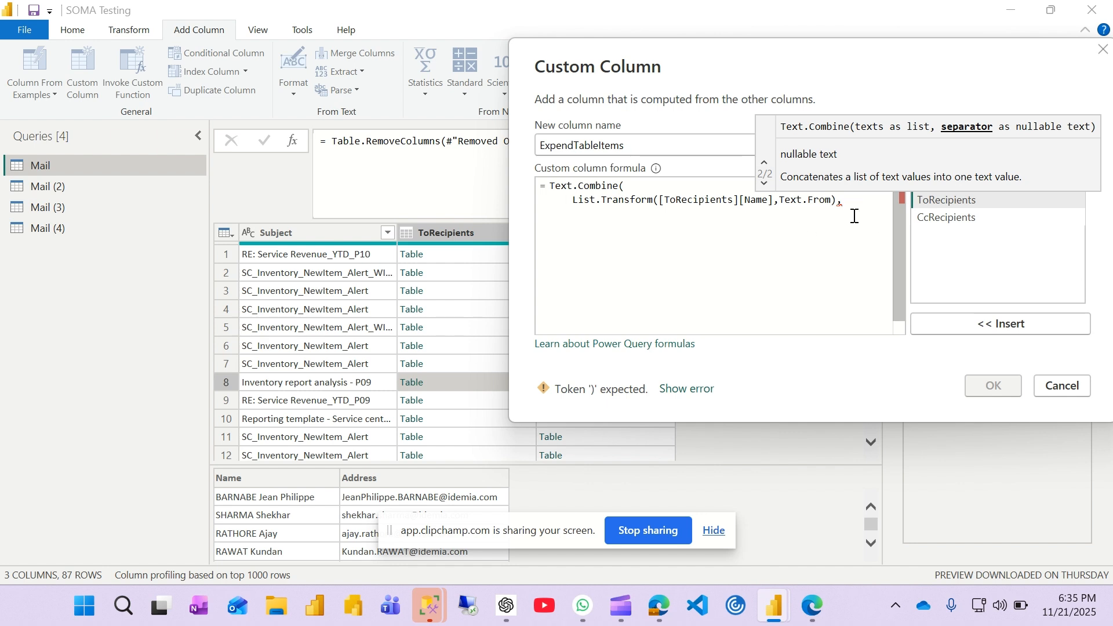
type("\"\"")
type(",\"")
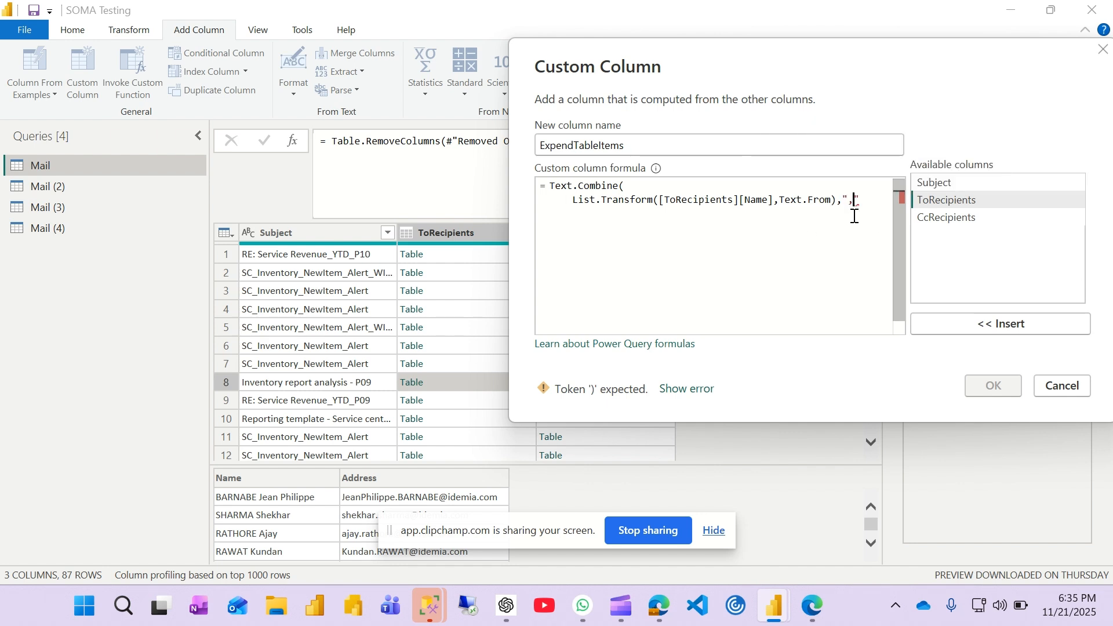
key("Return")
type(")")
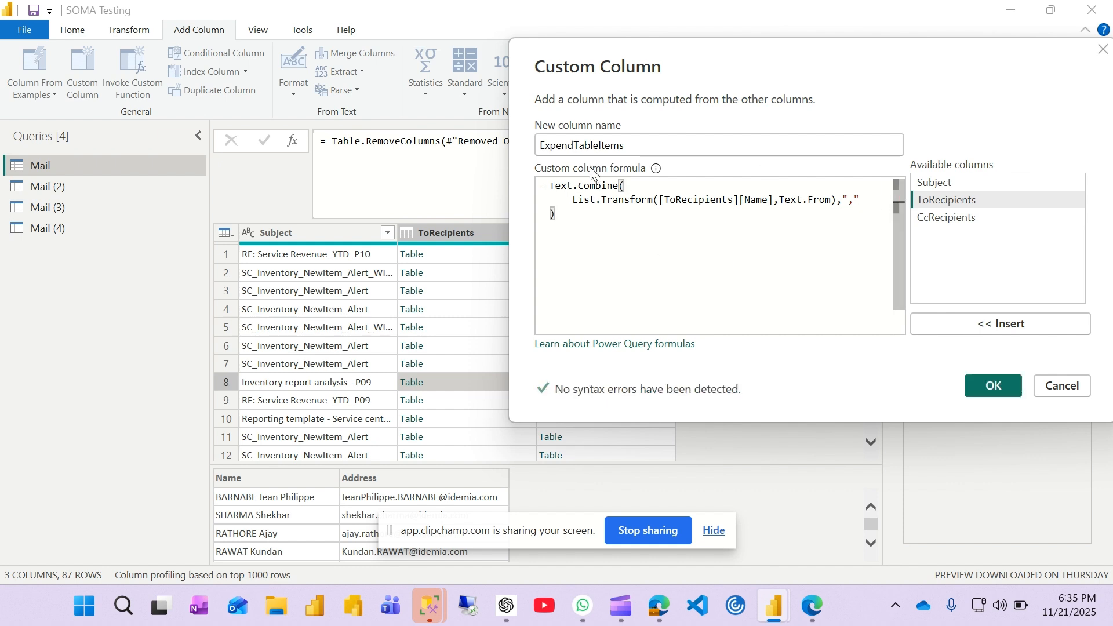
left_click(991, 386)
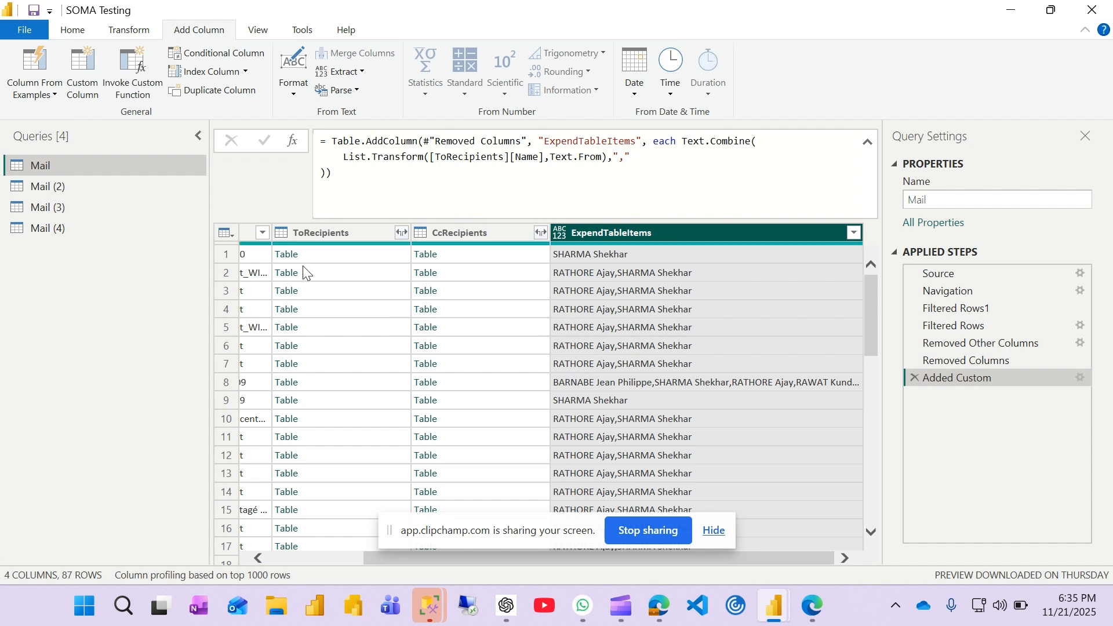
Step: Preview the nested ToRecipients tables in rows 2 and 8 to compare their names with the ExpendTableItems values
left_click(335, 274)
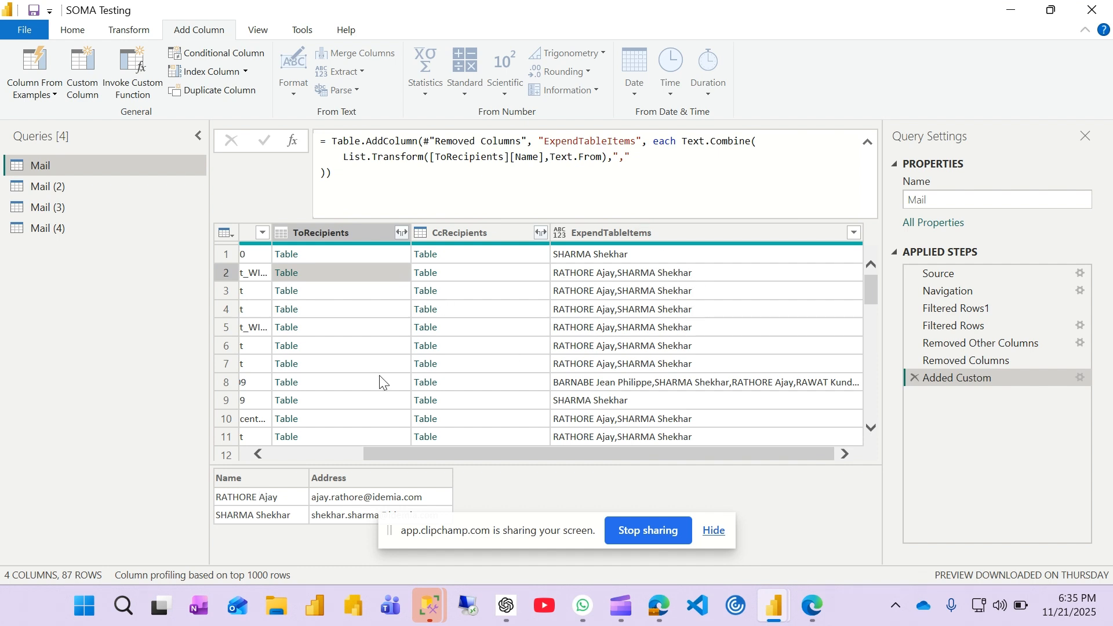
left_click(352, 387)
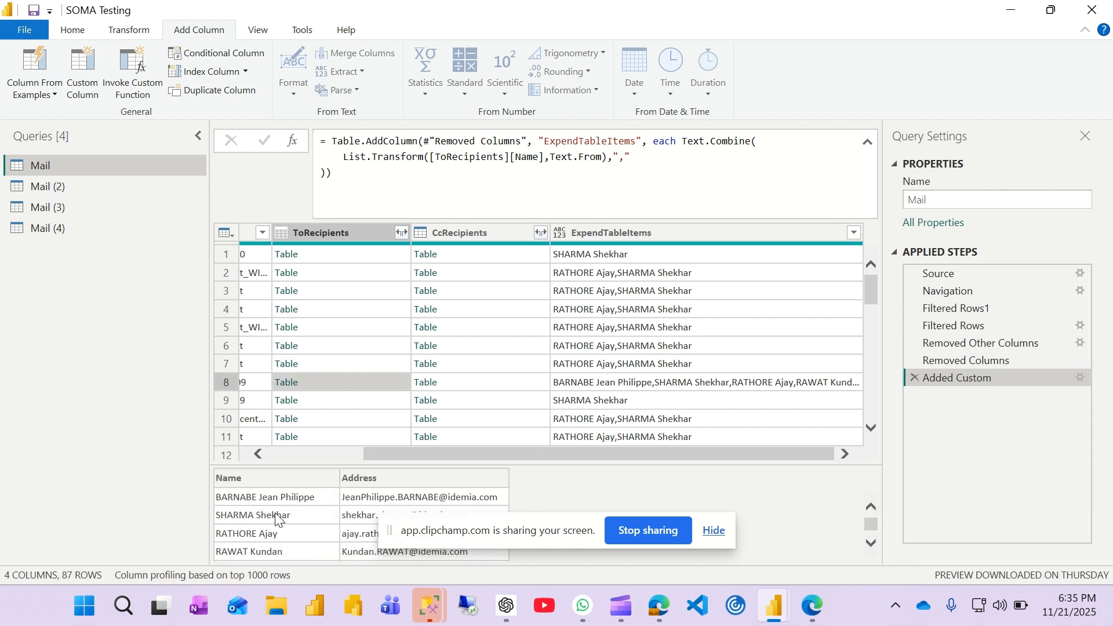
scroll(276, 519, "down", 2)
scroll(275, 519, "up", 2)
scroll(275, 519, "down", 2)
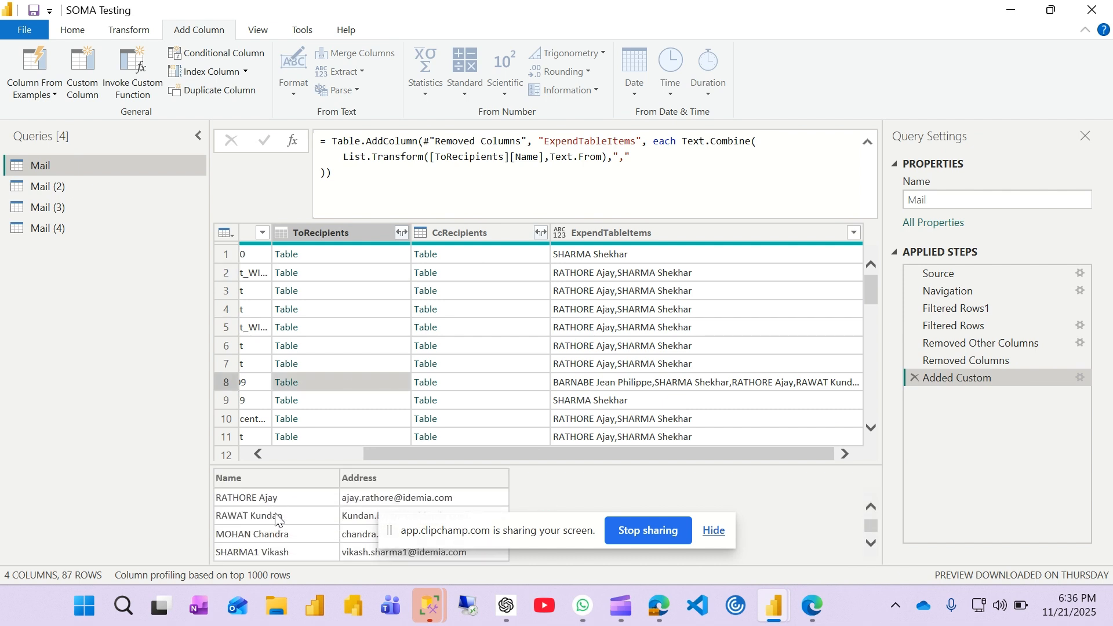
scroll(276, 519, "up", 2)
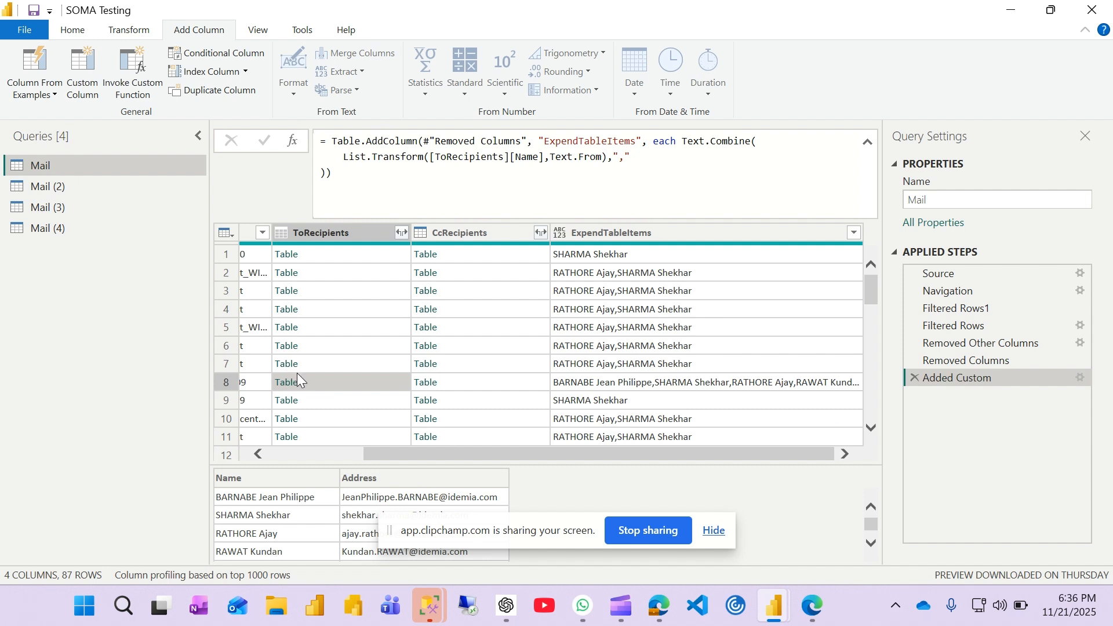